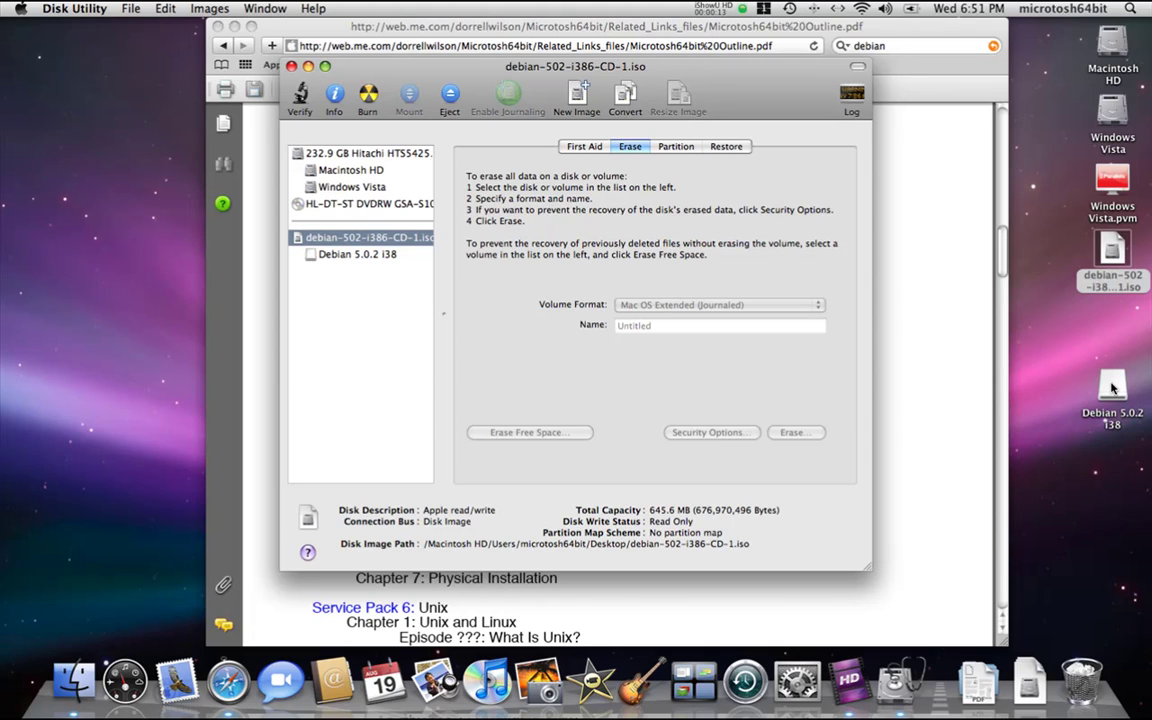
Step: Eject the mounted Debian 5.0.2 i38 volume from the desktop
left_click(1112, 388)
right_click(1112, 388)
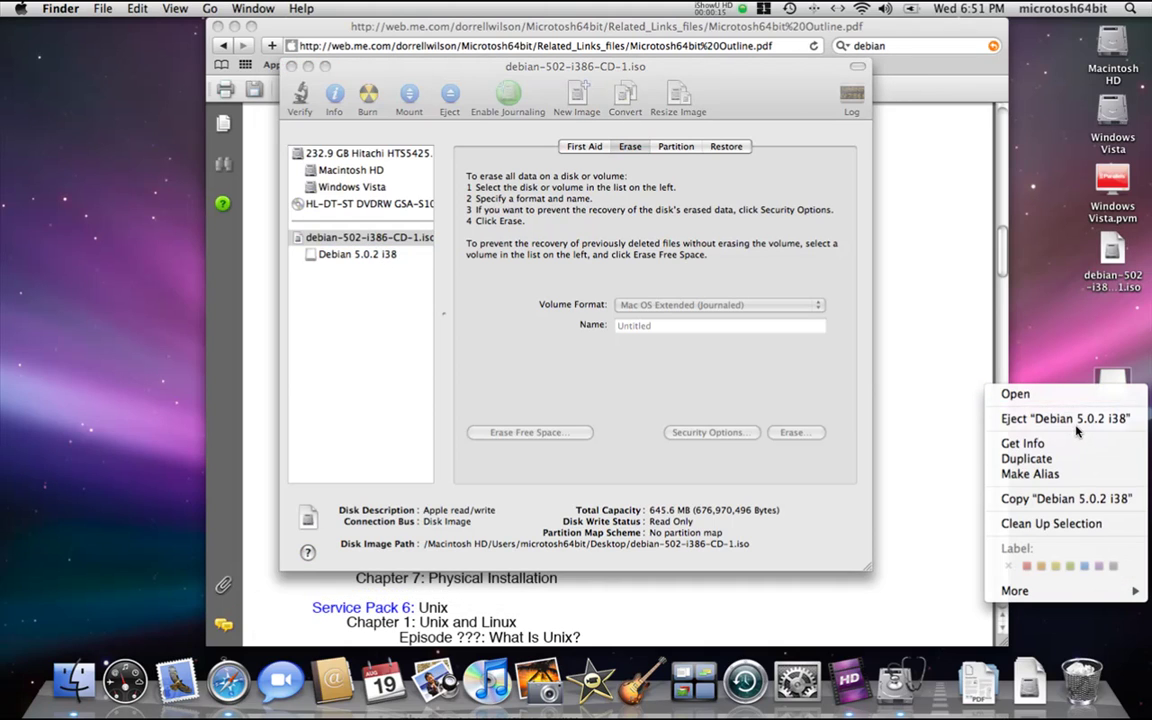
left_click(1076, 422)
Step: Leave the debian ISO on the desktop and select the debian-502 disk image entry in Disk Utility
left_click(1117, 257)
right_click(1117, 257)
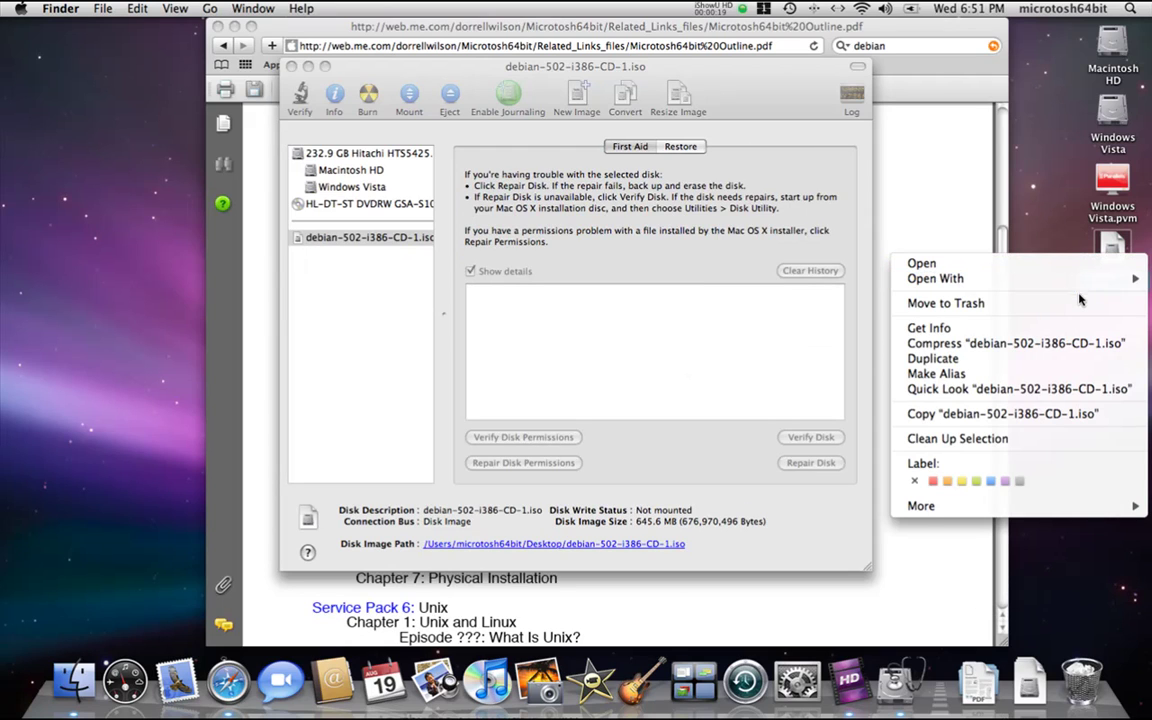
left_click(958, 194)
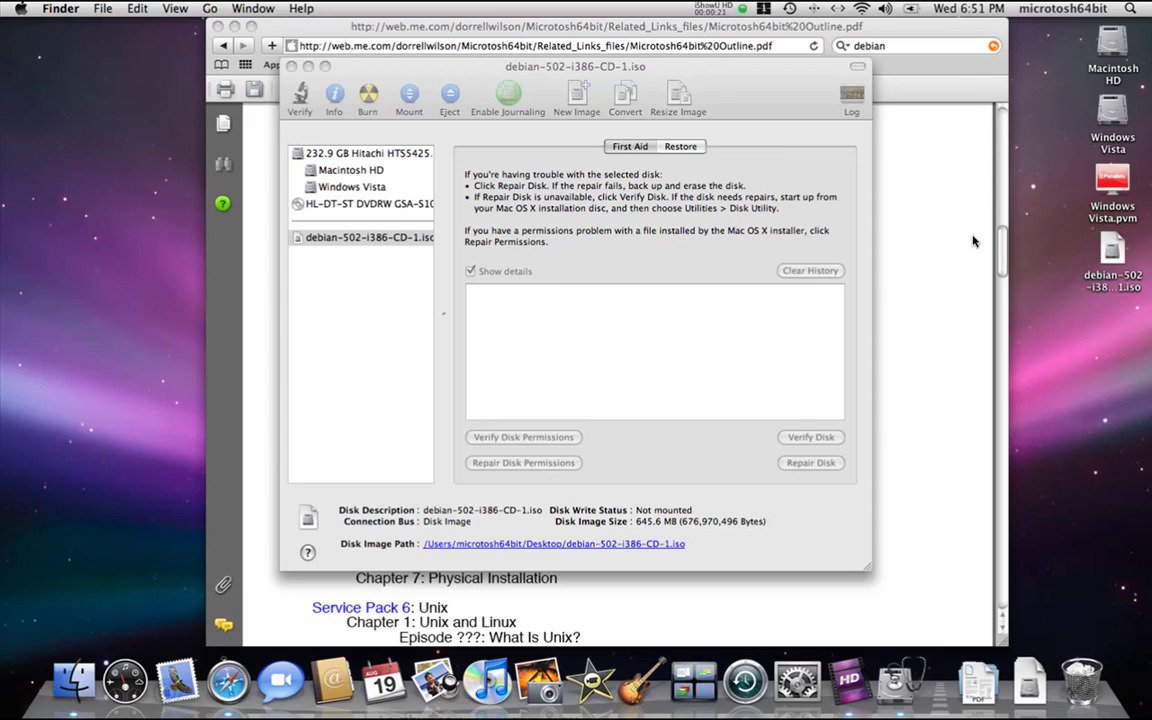
left_click(340, 240)
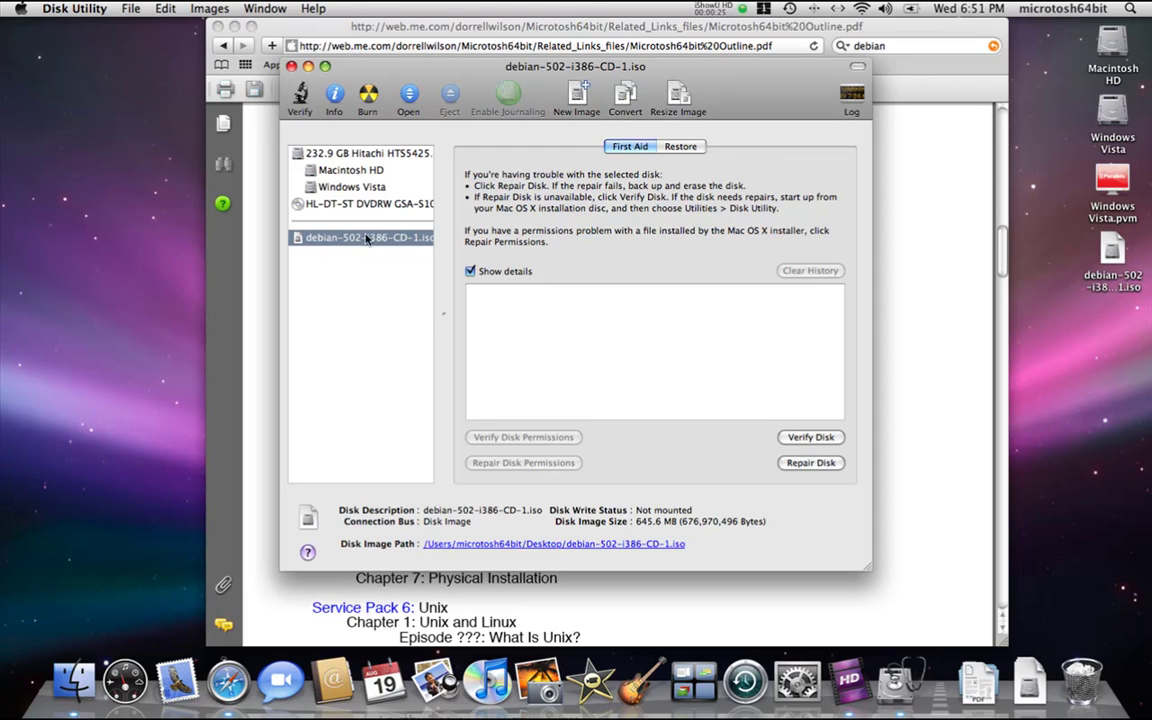
left_click(70, 8)
Step: Quit Disk Utility and switch to the empty desktop space
left_click(80, 155)
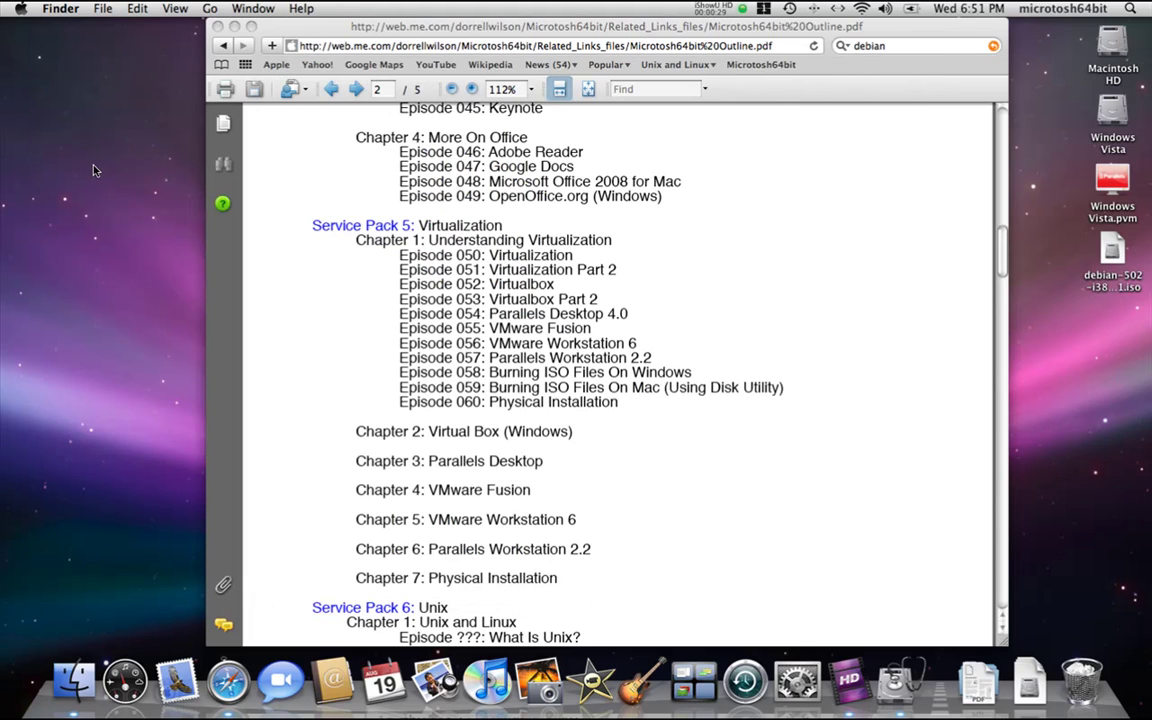
left_click(477, 245)
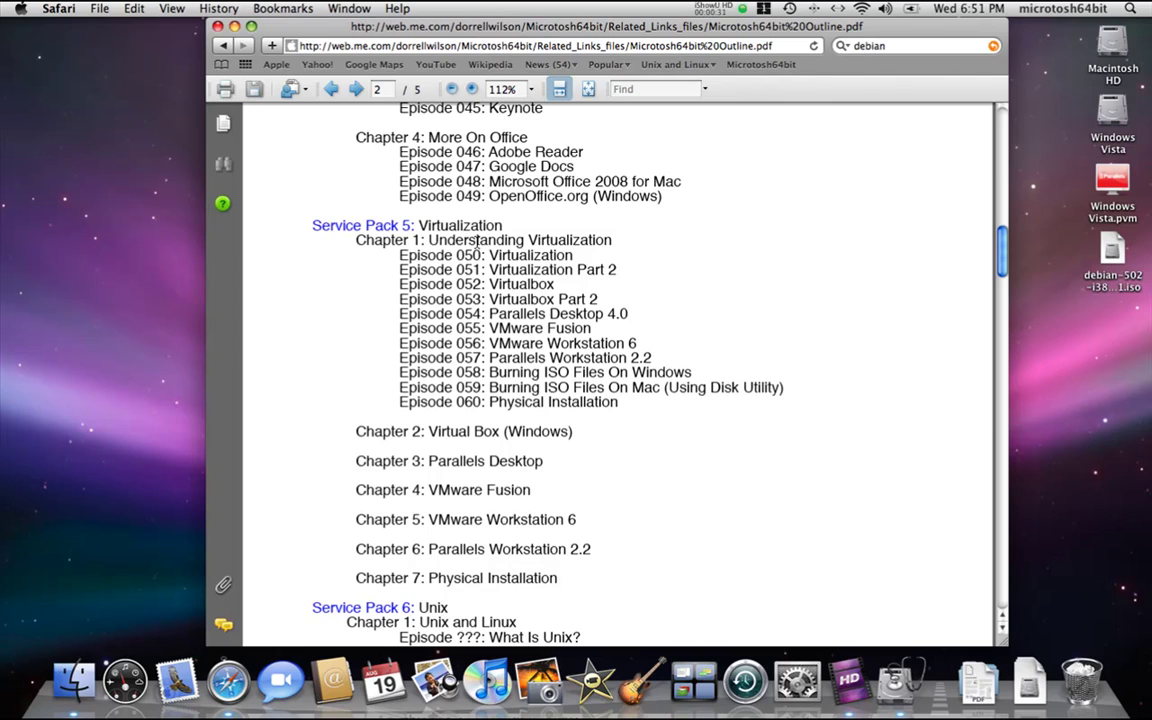
key("ctrl+Right")
key("ctrl+Down")
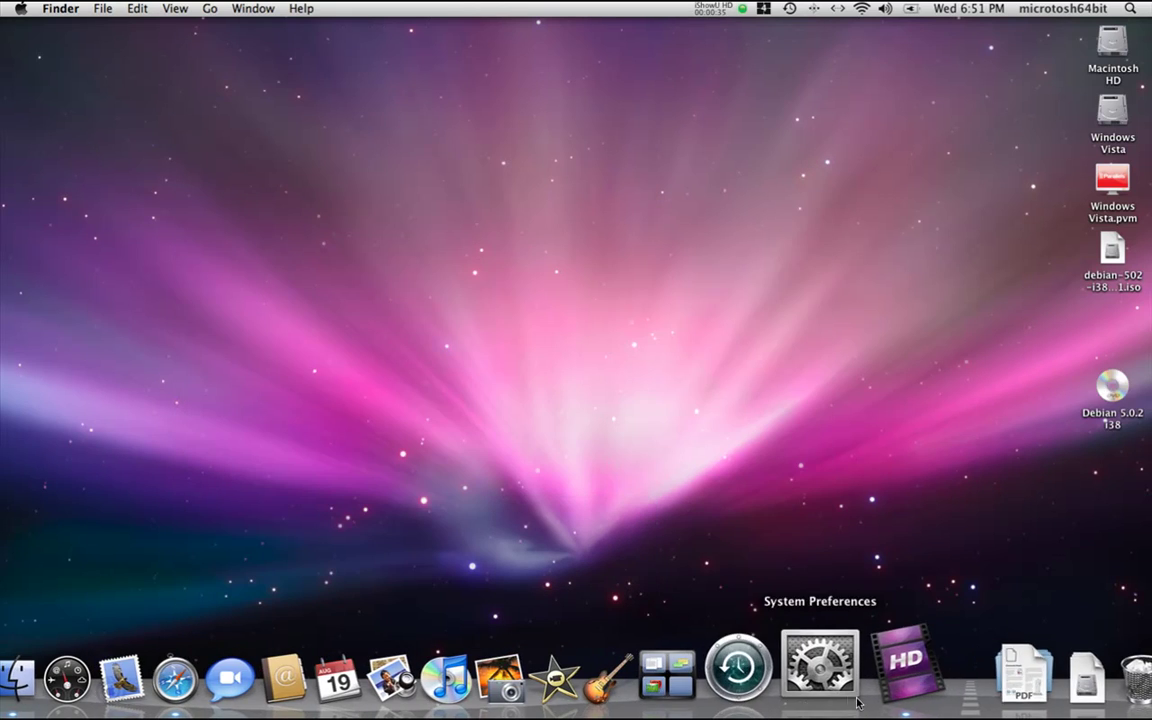
Step: Clear the old Spotlight query and launch VMware Fusion by searching 'vm'
left_click(1131, 8)
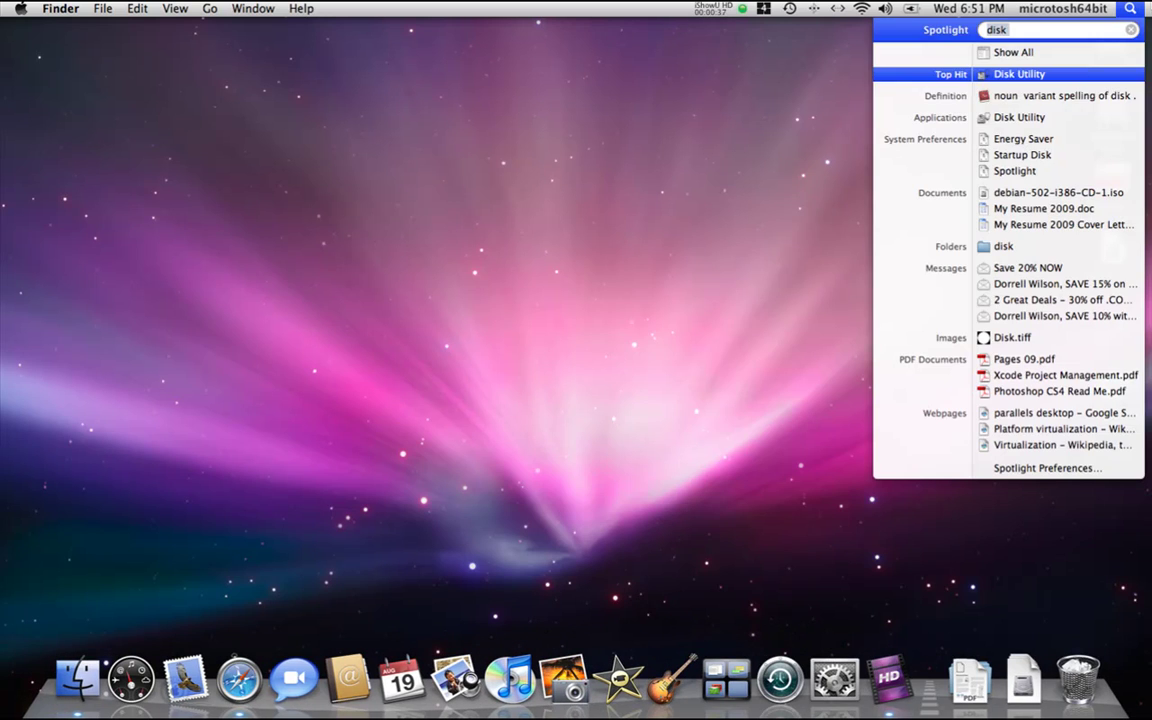
left_click(1038, 30)
key("Escape")
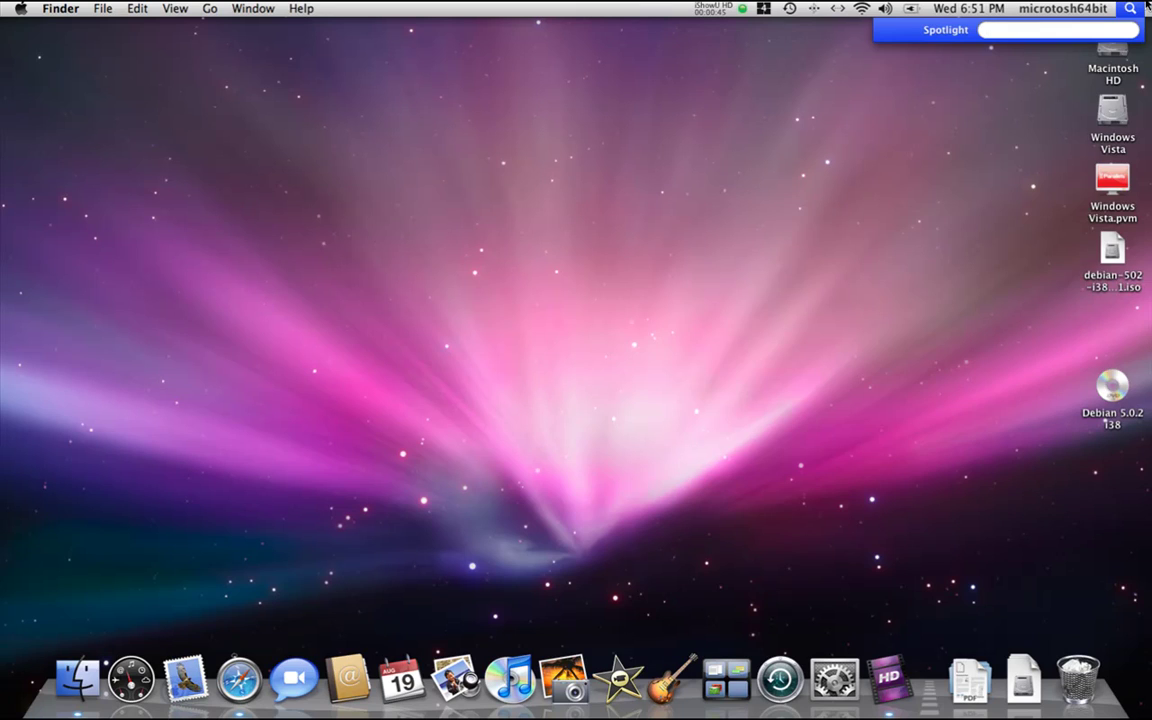
type("vm")
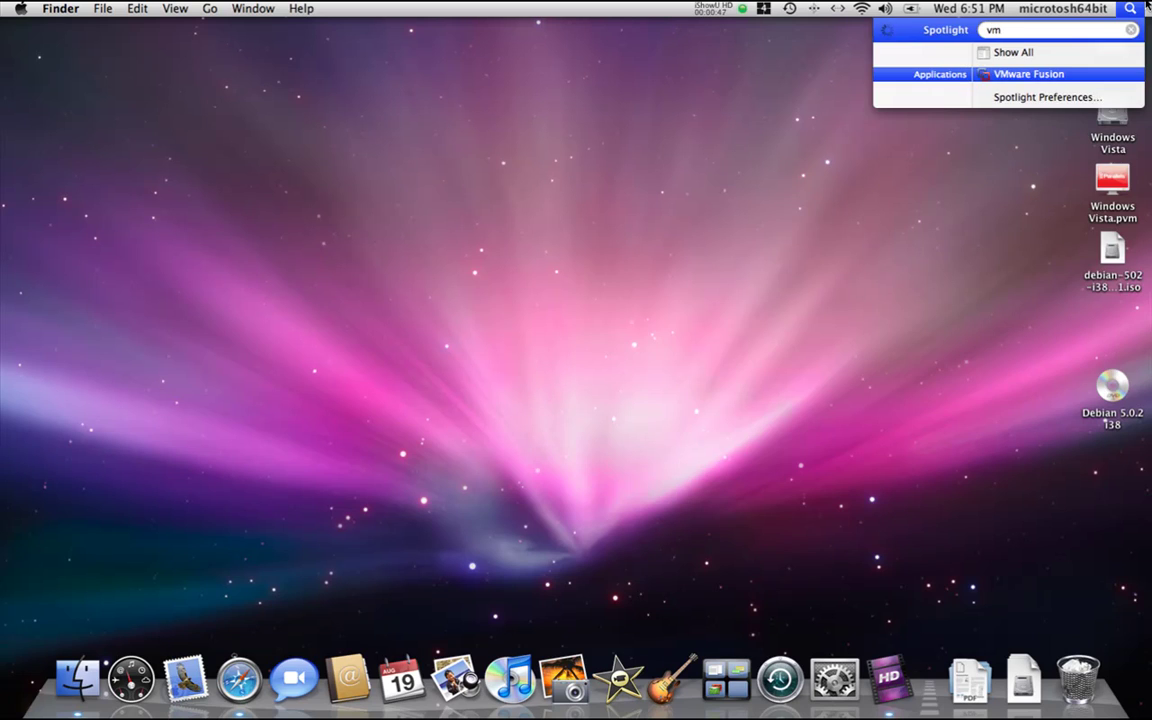
key("Return")
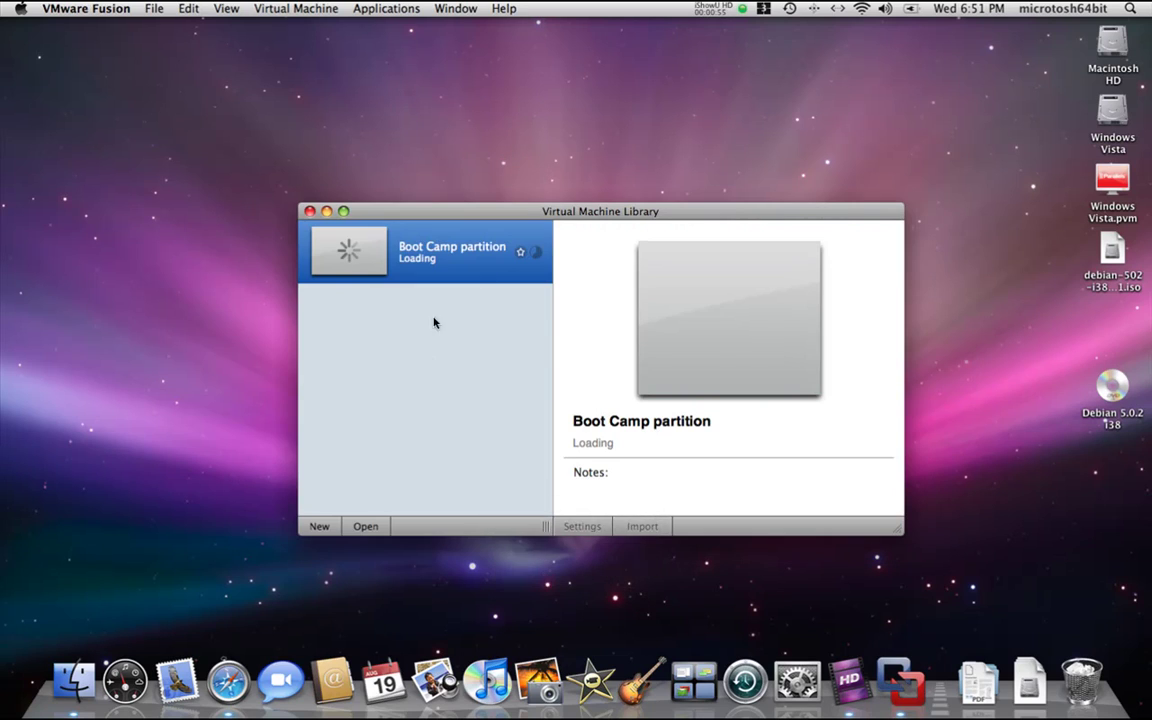
Step: Cancel the File > Open… dialog and start a new virtual machine with File > New…
left_click(154, 8)
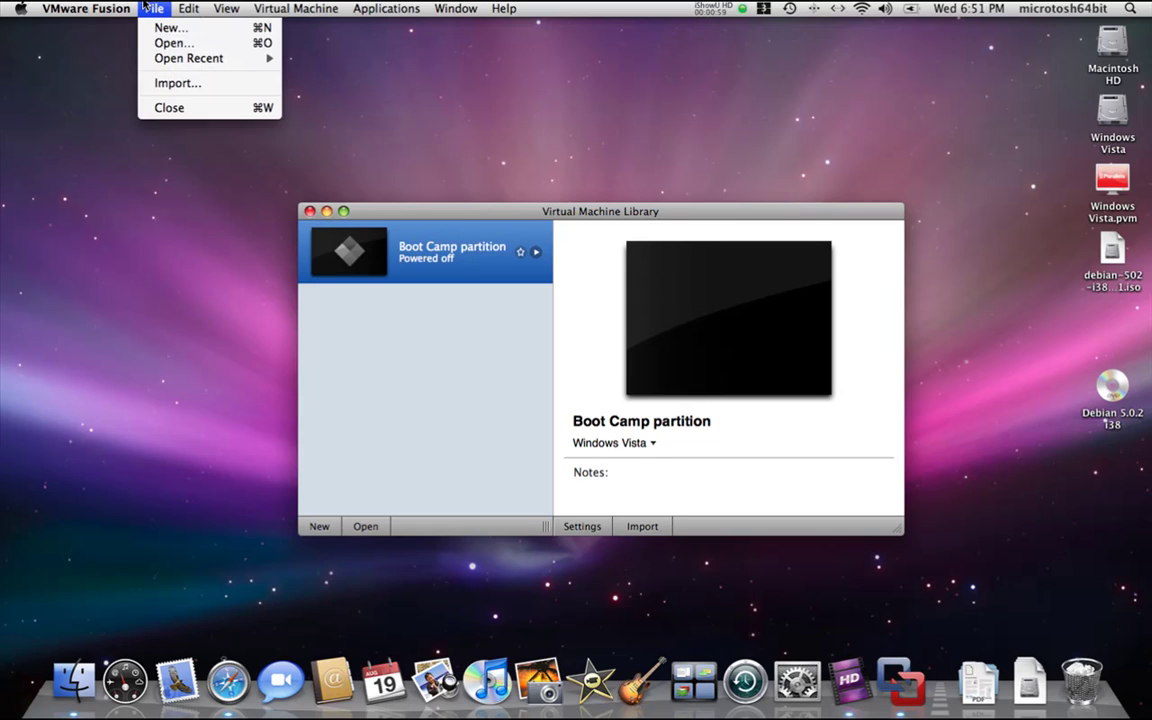
left_click(160, 41)
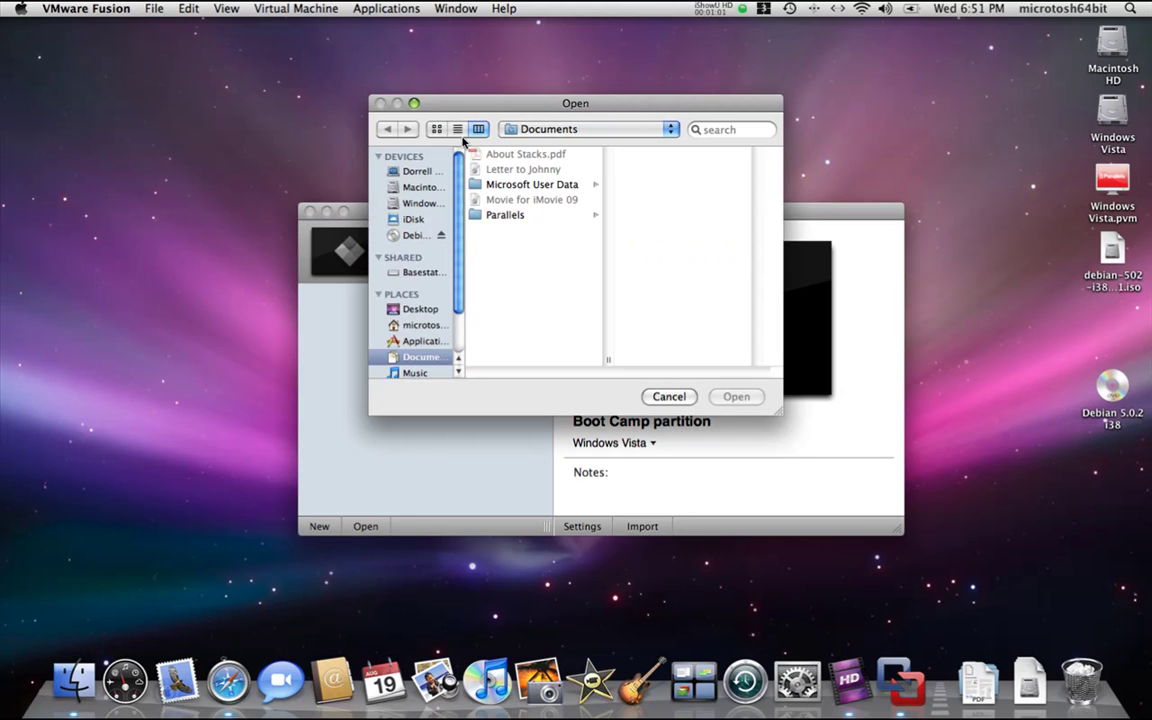
left_click(665, 396)
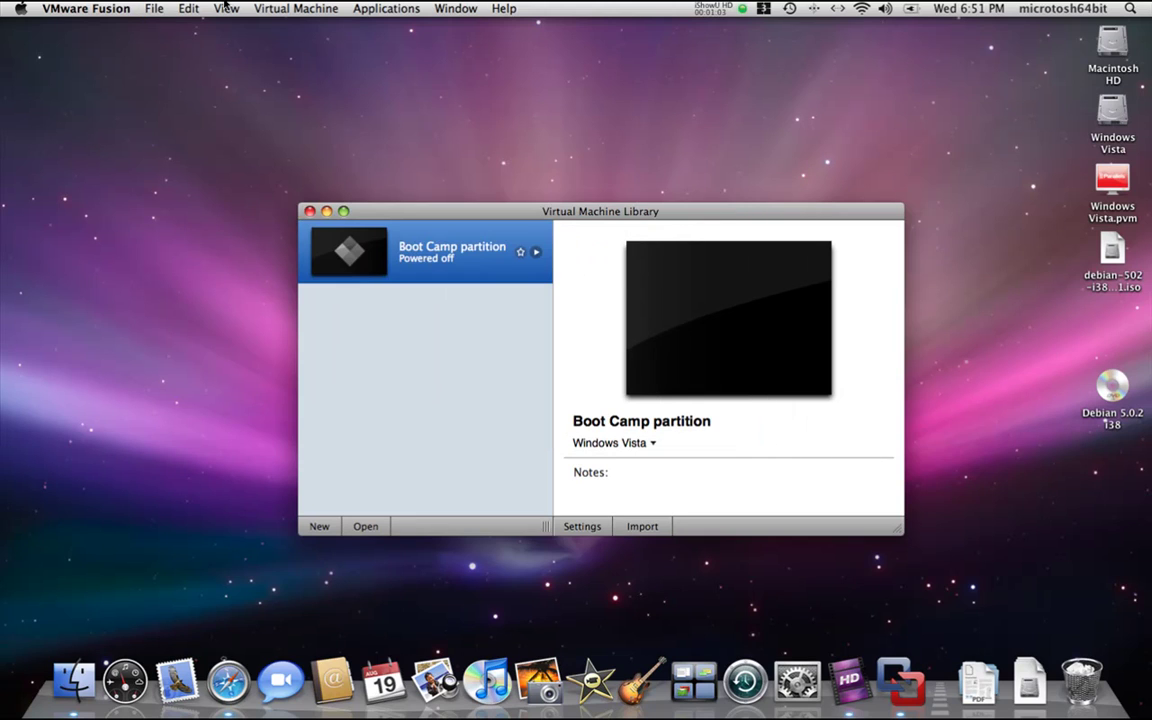
left_click(154, 8)
left_click(160, 30)
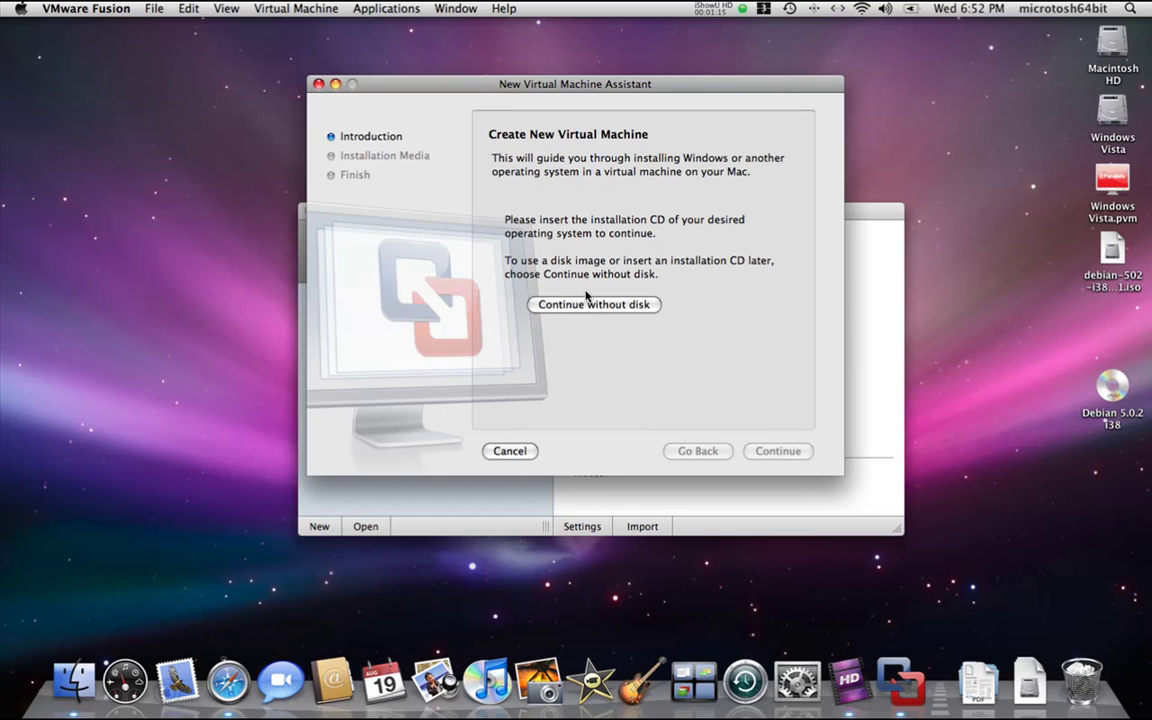
Step: Continue without a disc, keep Debian 5.0.2 i38 as the installation disk, and advance
left_click(540, 304)
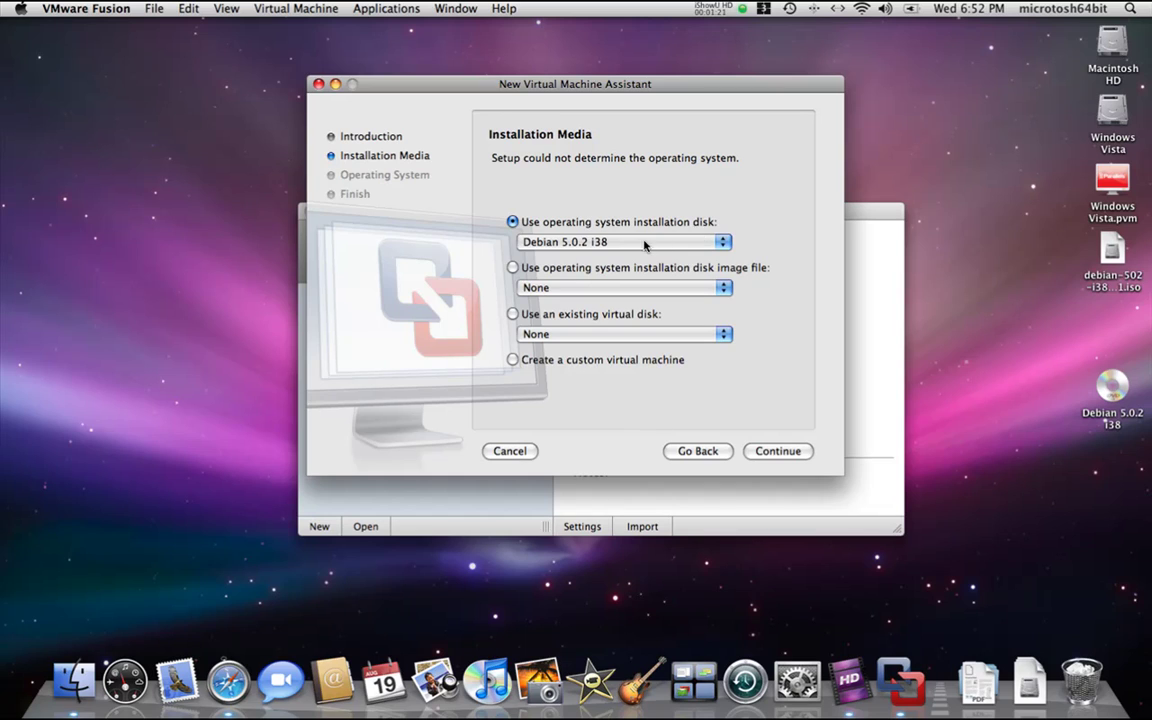
left_click(600, 242)
left_click(538, 248)
left_click(516, 270)
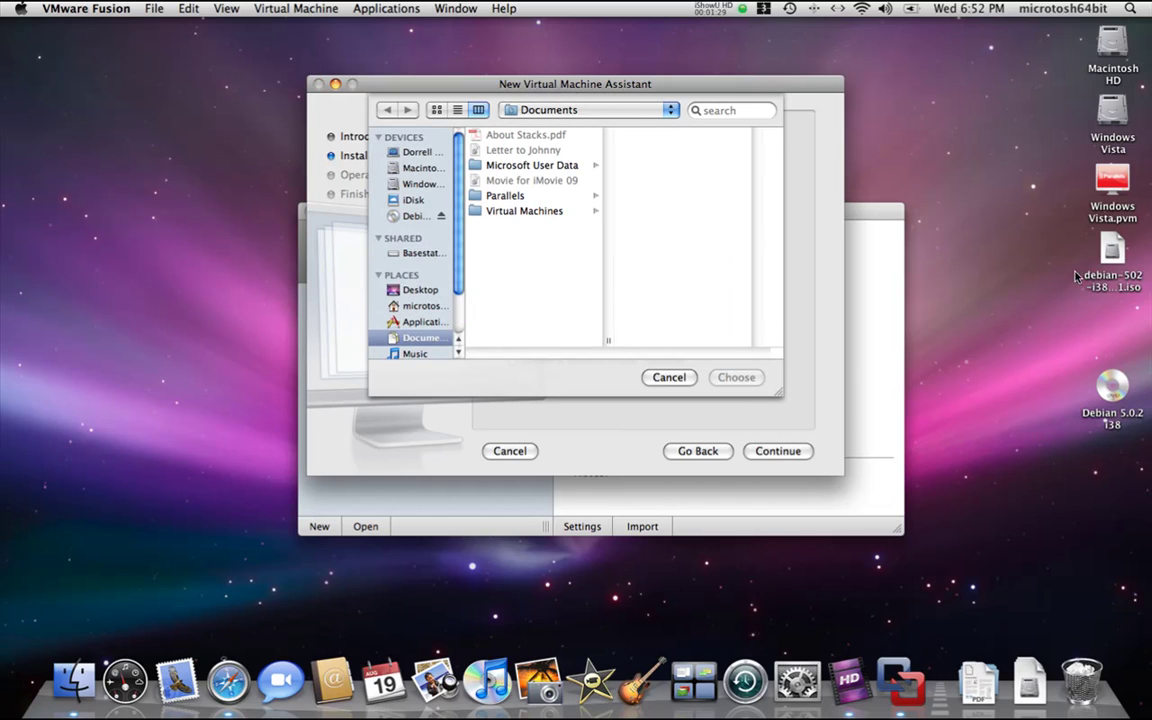
left_click(651, 380)
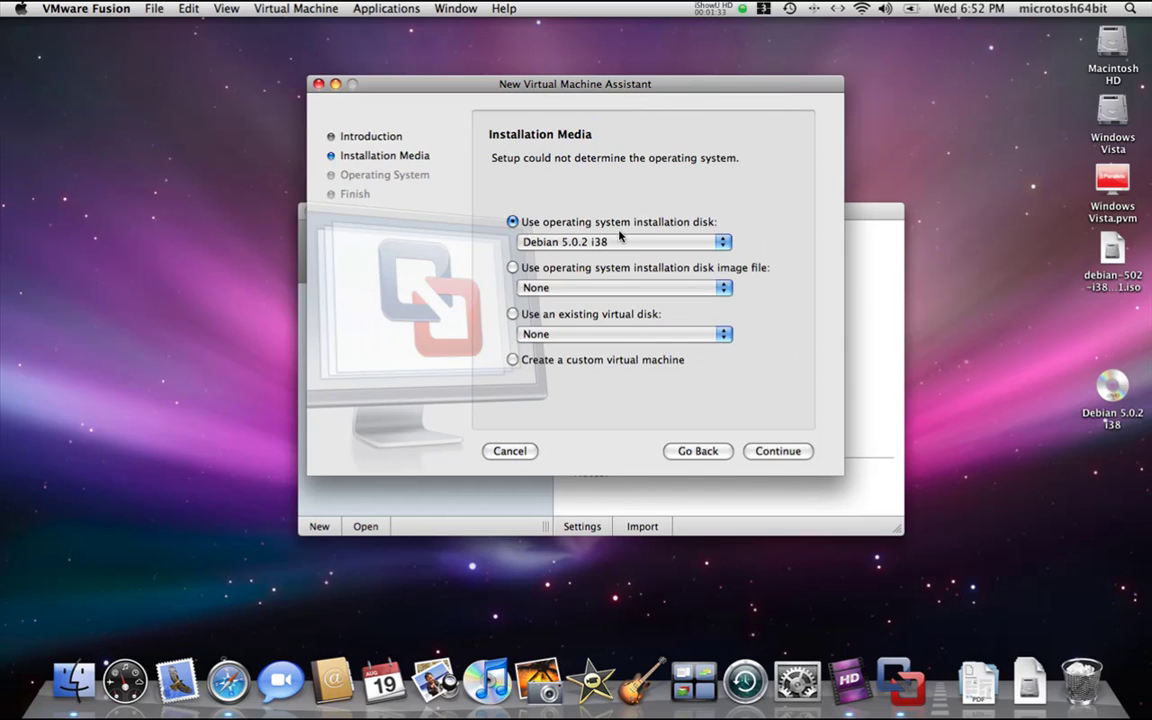
left_click(786, 459)
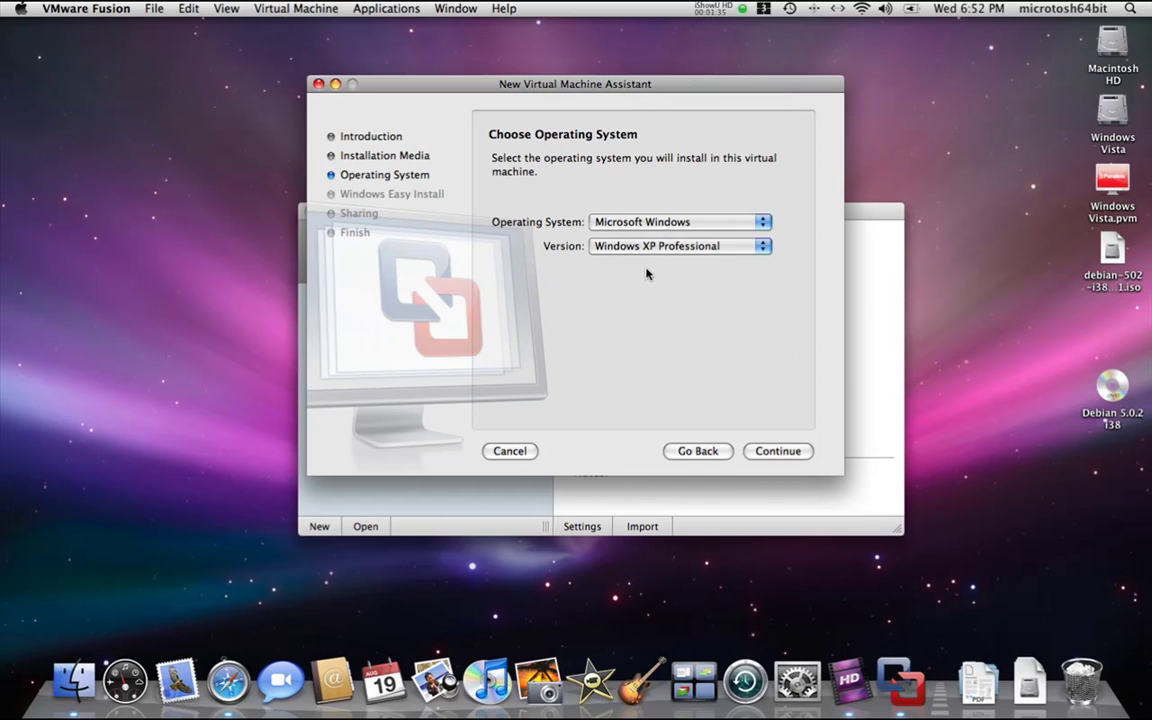
Step: Choose Linux with version Other Linux 2.2.x kernel and continue to the summary page
left_click(640, 222)
left_click(630, 249)
left_click(633, 247)
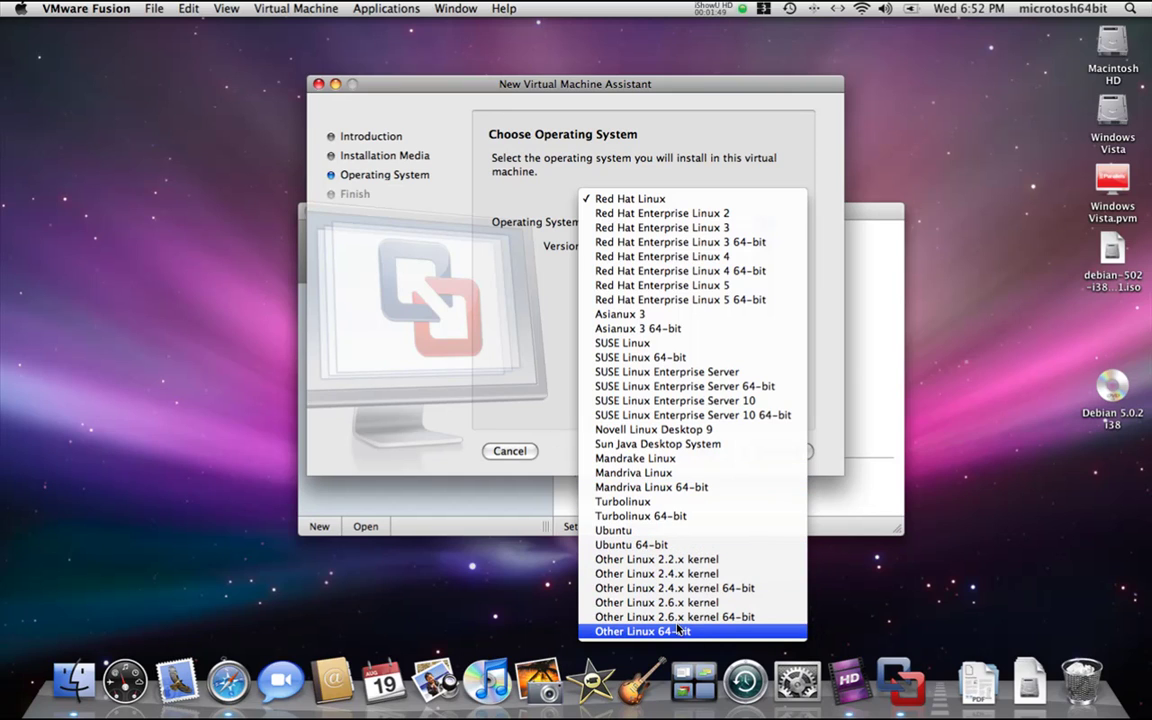
left_click(686, 563)
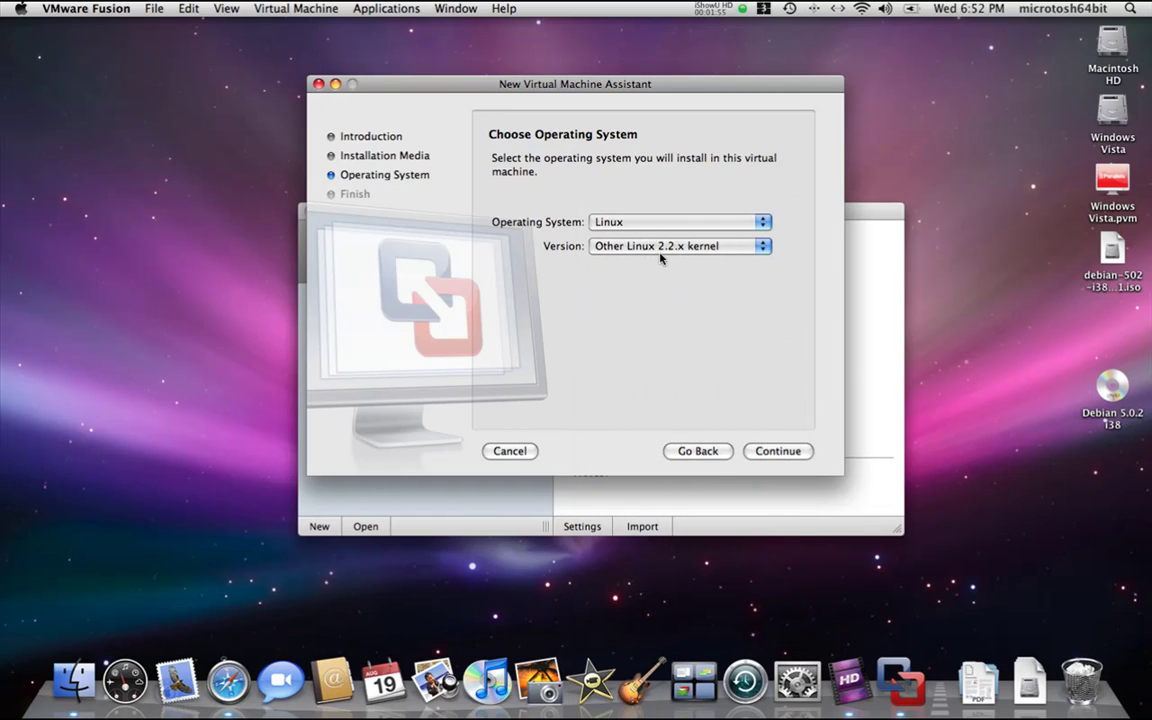
left_click(771, 455)
Step: Finish the assistant and save the new machine in the Virtual Machines folder
left_click(774, 451)
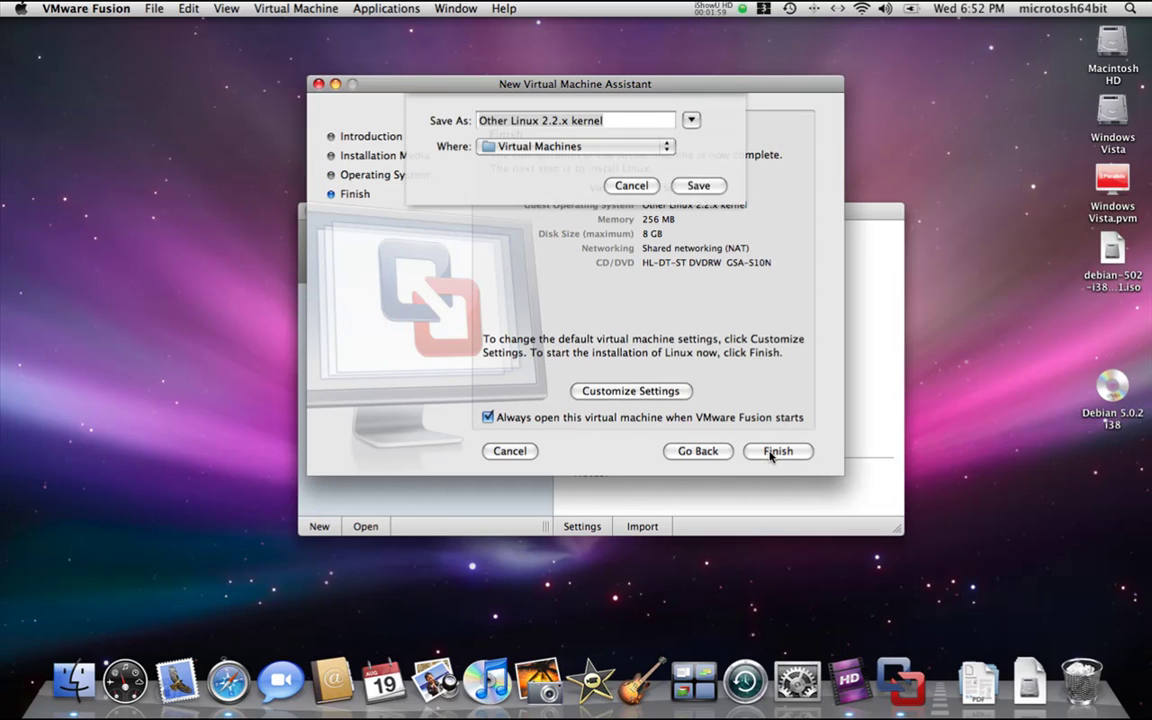
left_click(613, 147)
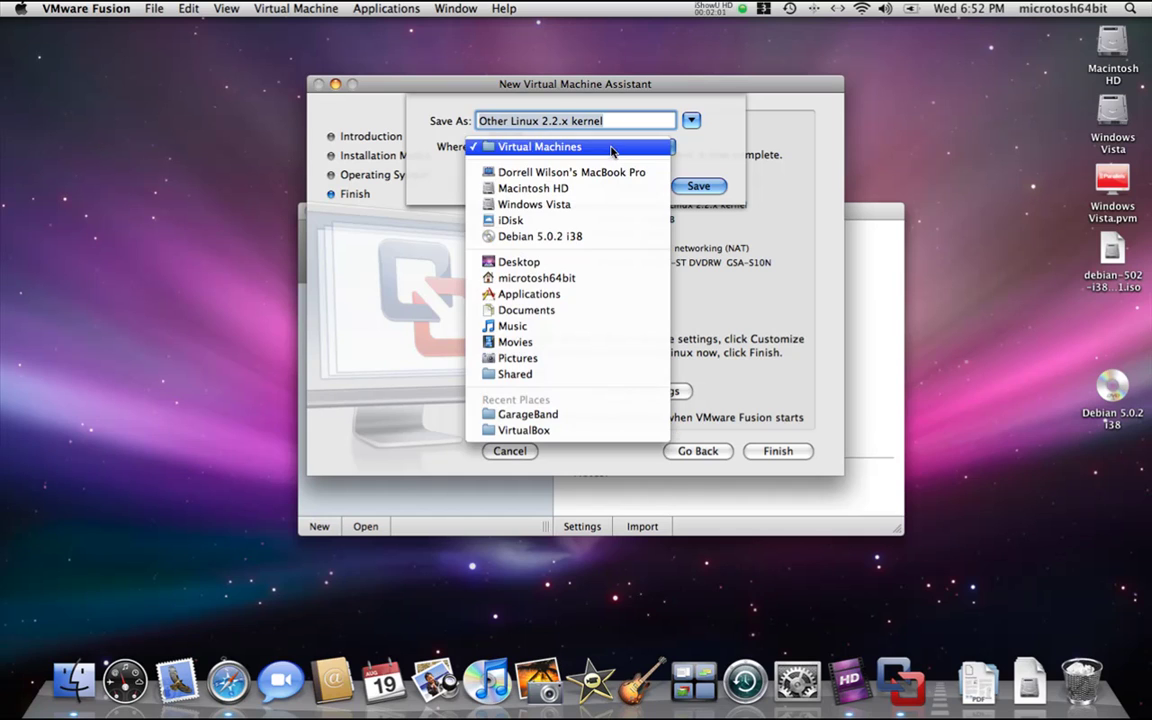
left_click(660, 135)
left_click(700, 186)
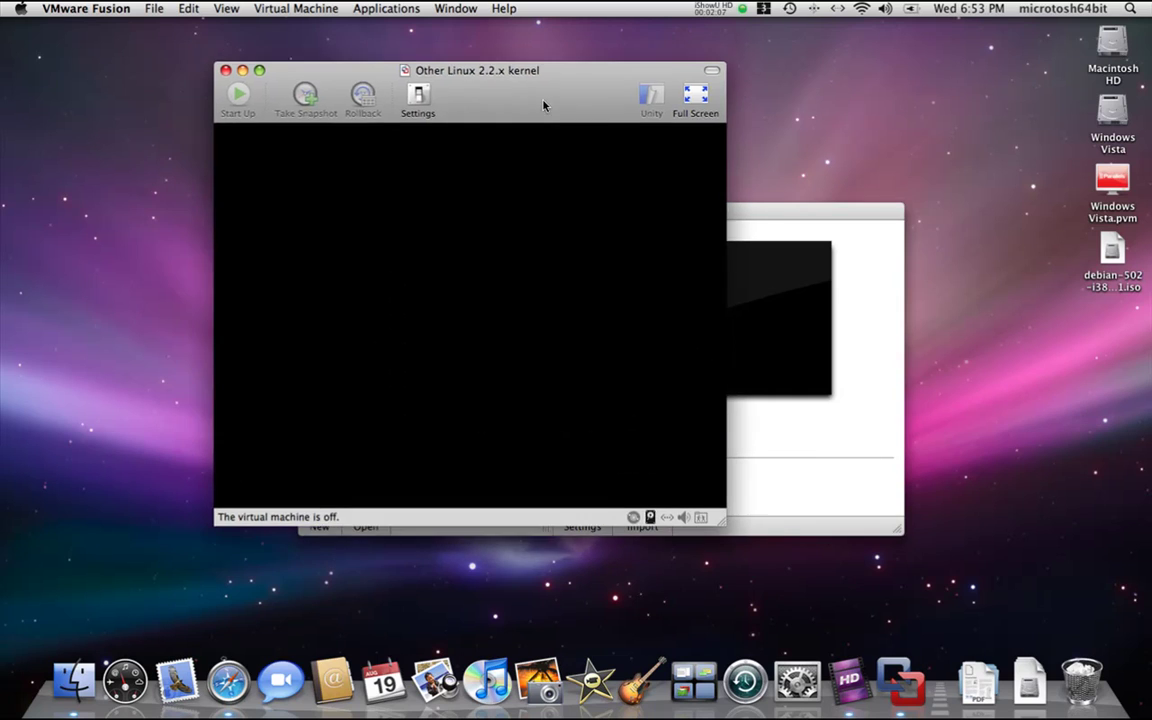
left_click_drag(544, 105, 650, 169)
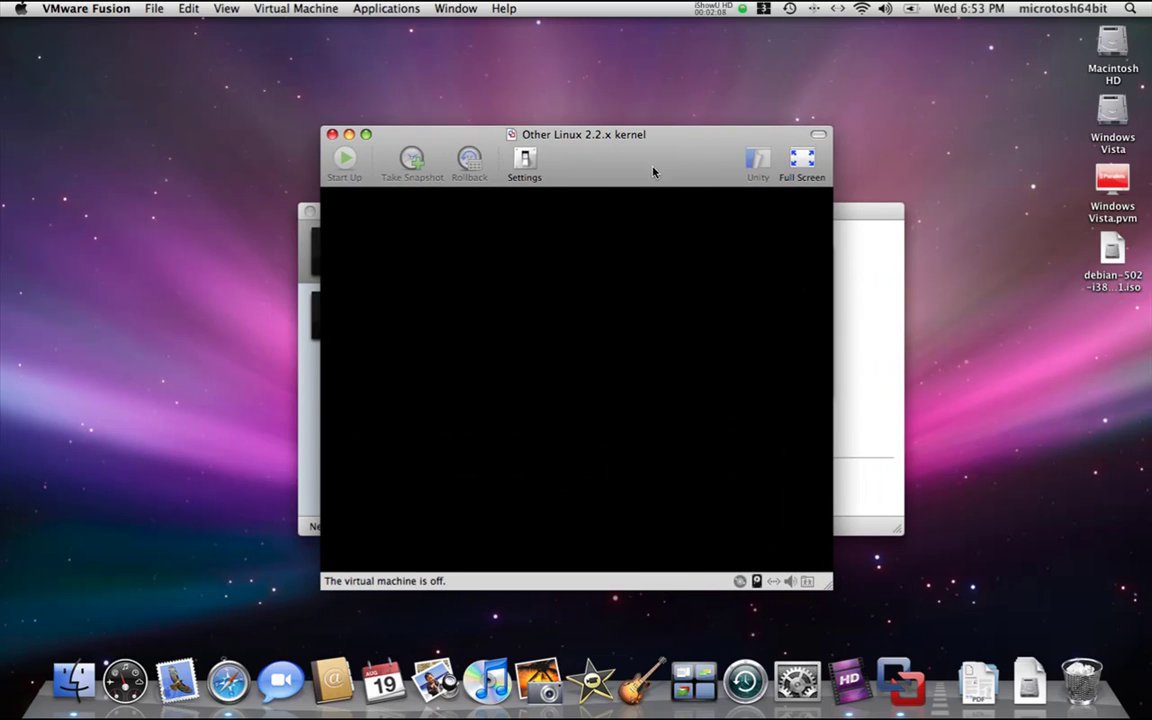
Step: Hide the VM window's toolbar, nudge the window up, and give the VM input control
left_click(819, 136)
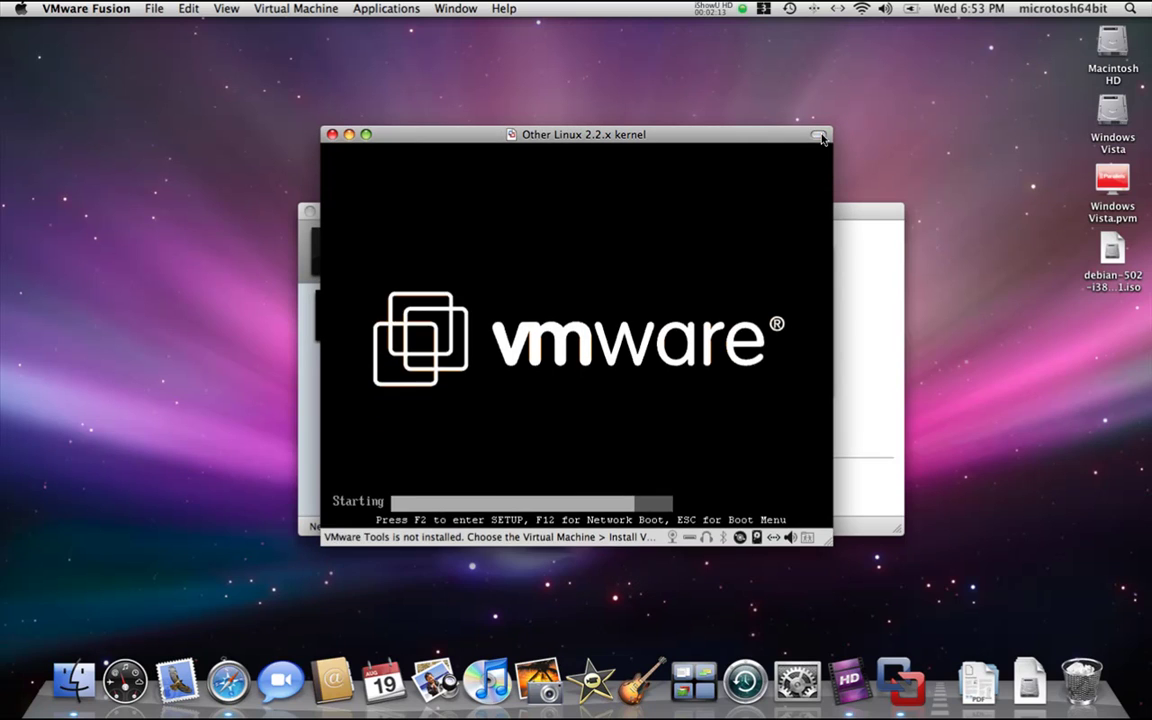
left_click_drag(748, 137, 744, 109)
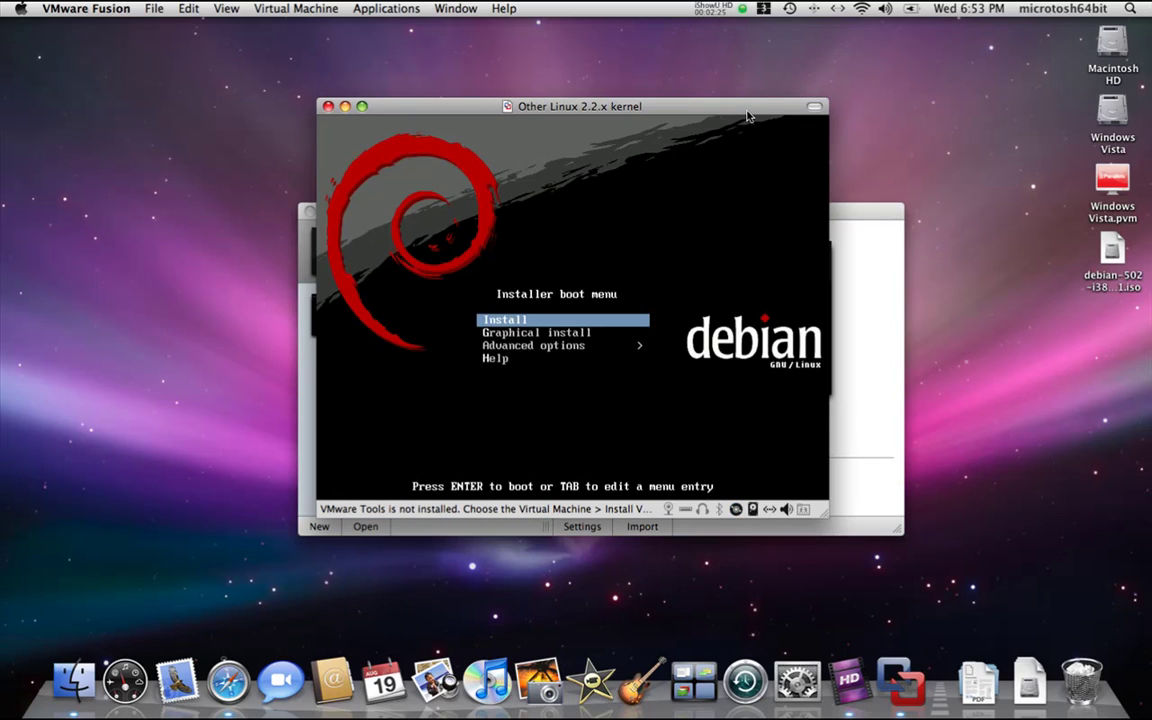
left_click(492, 243)
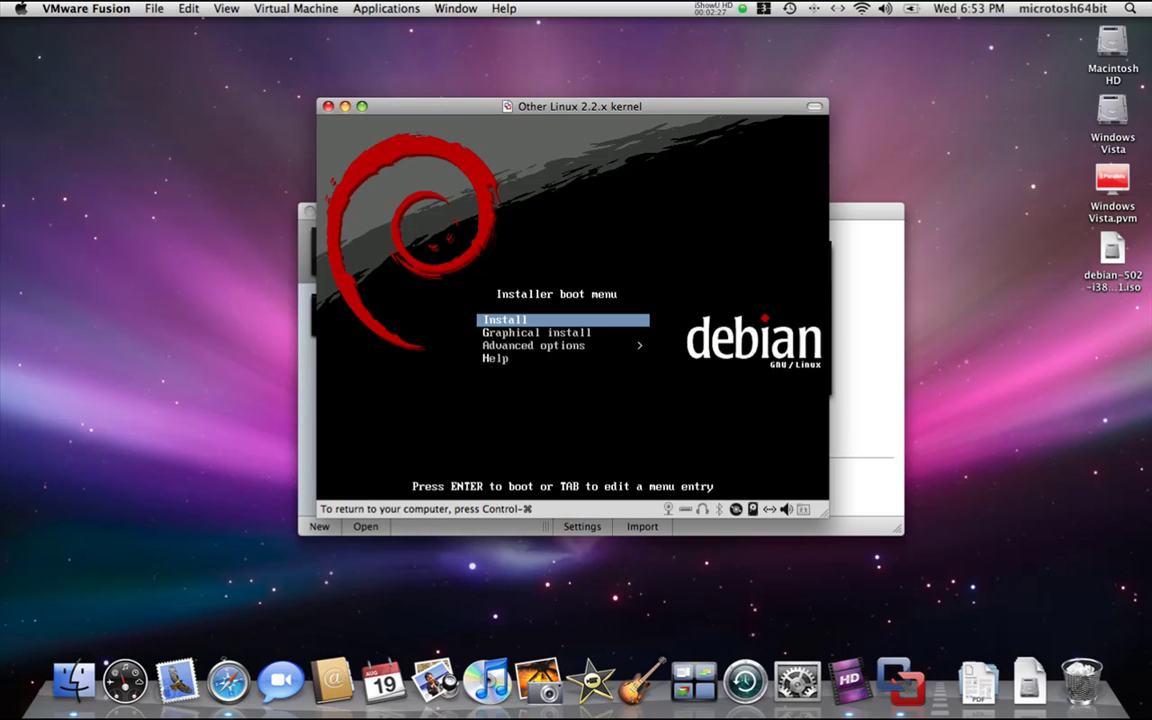
Step: Select and open Advanced options in the Debian boot menu, then release control to the Mac
key("Down")
key("Down")
key("Down")
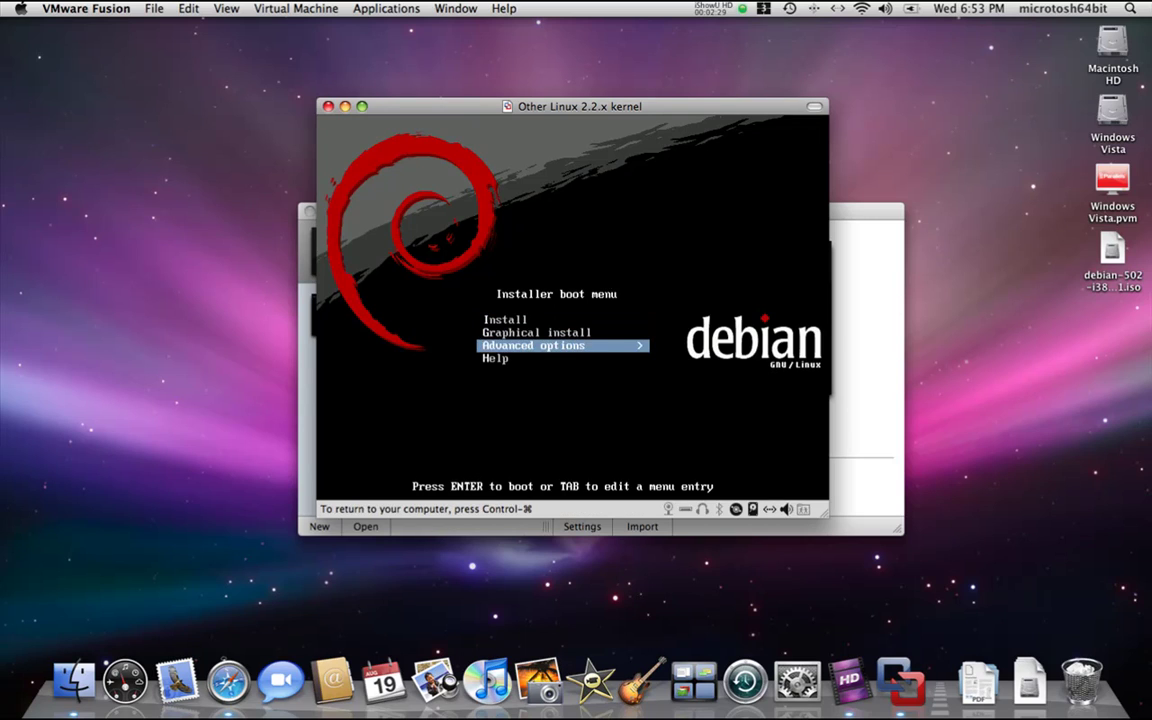
key("Up")
key("Up")
key("Up")
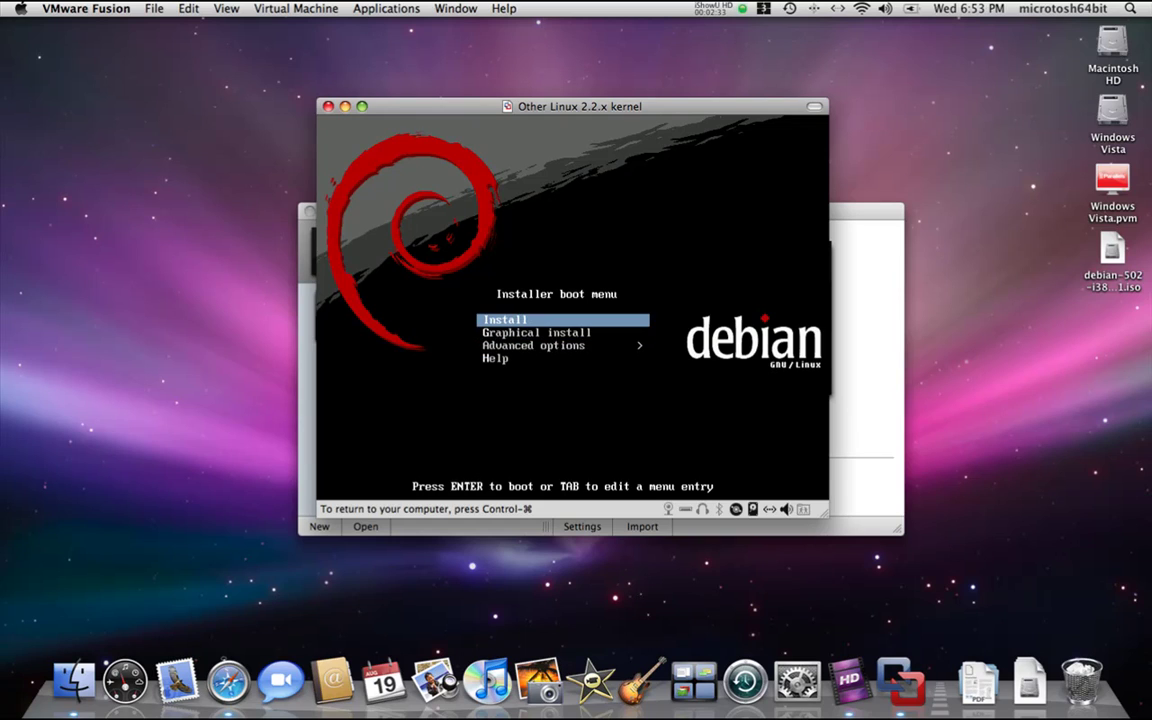
key("Down")
key("Down")
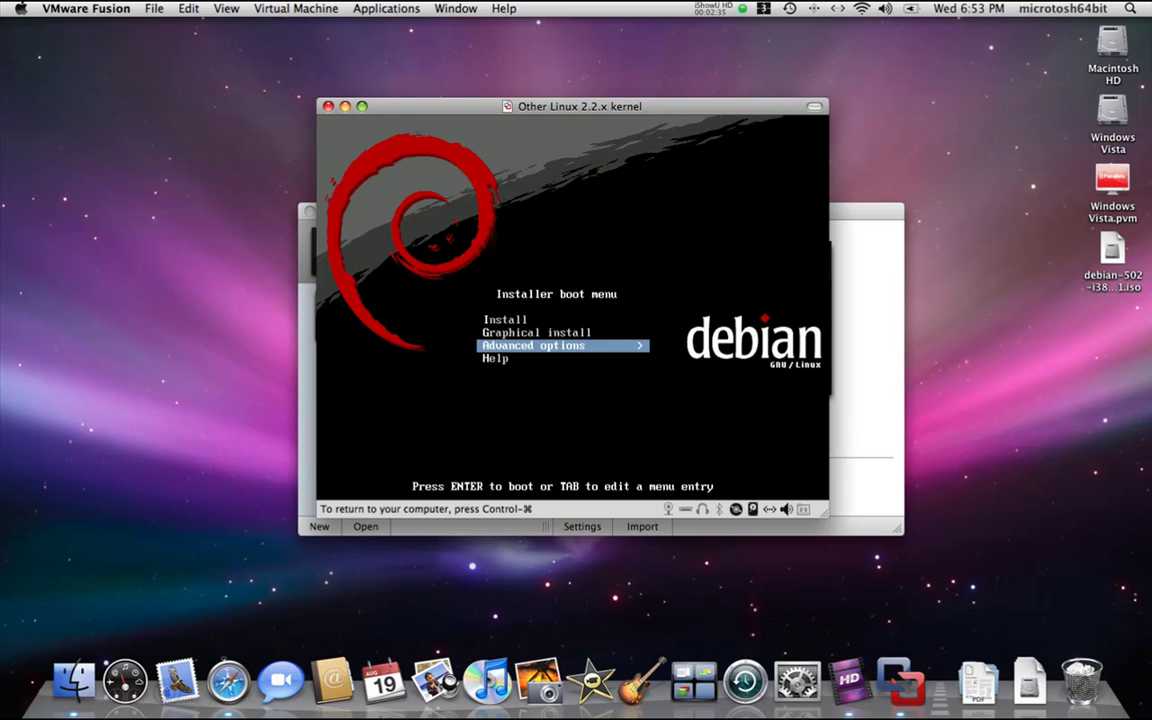
key("Up")
key("Up")
key("Down")
key("Down")
key("Down")
key("Up")
key("Return")
key("Down")
key("Down")
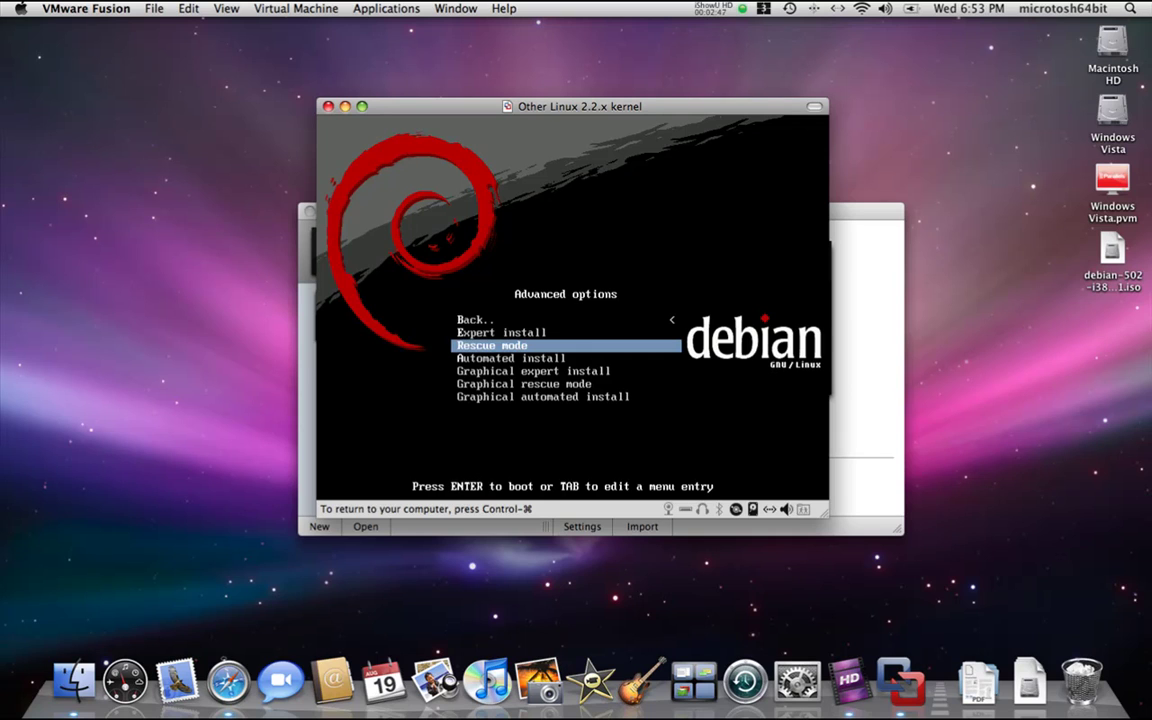
key("ctrl+super")
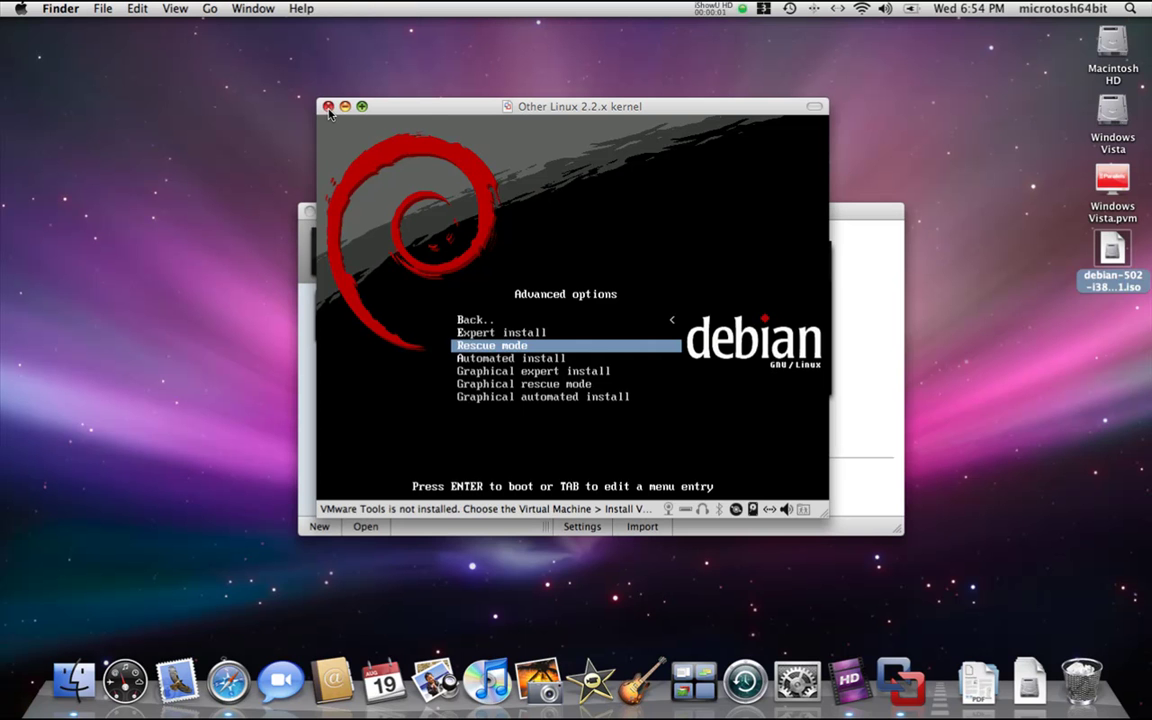
Step: Cancel the suspend prompt and shut down the guest via Virtual Machine > Shut Down Guest
left_click(328, 107)
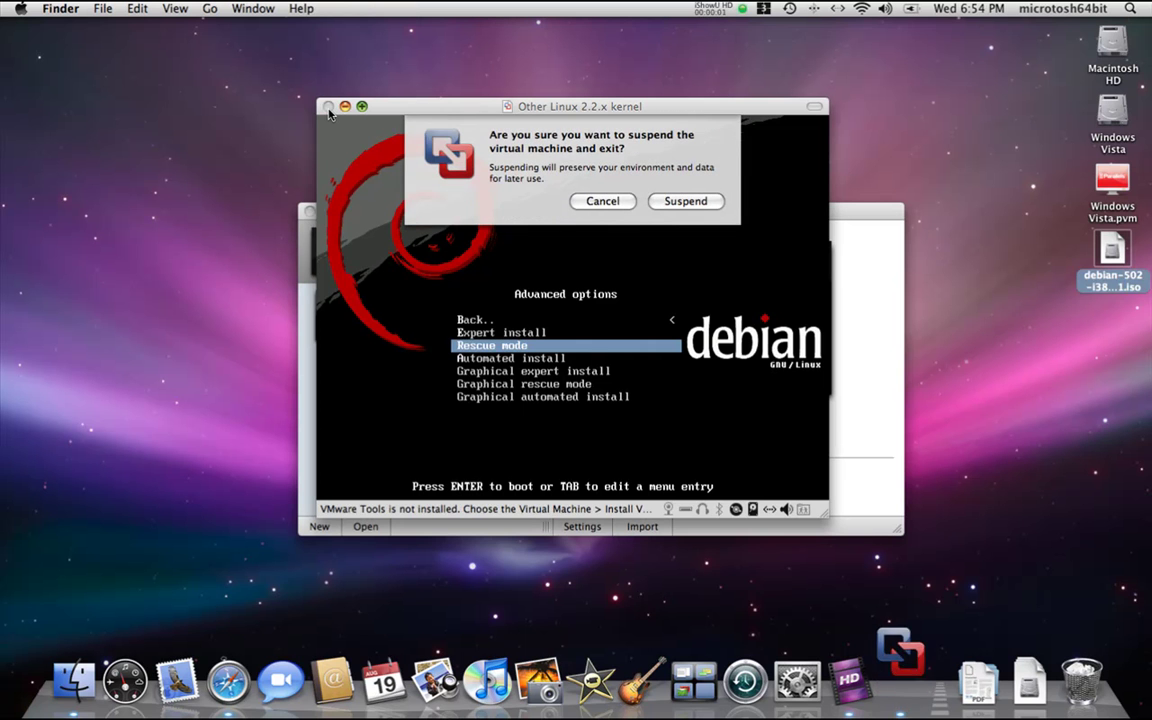
left_click(603, 201)
left_click(290, 8)
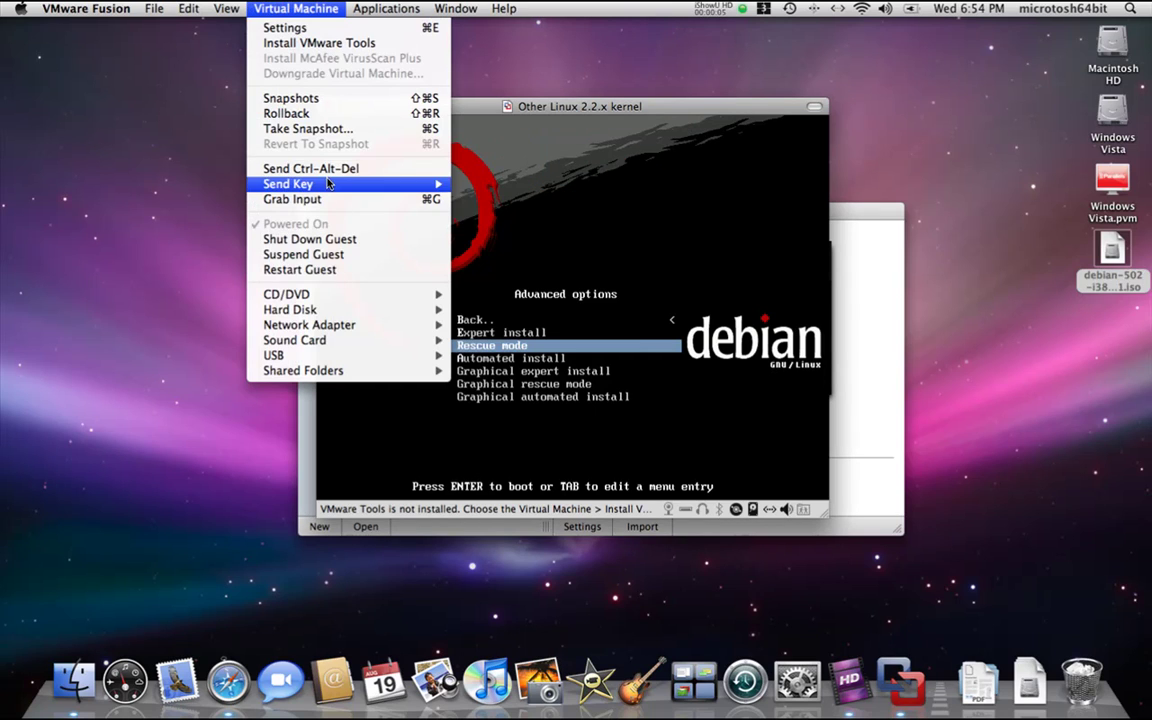
mouse_move(226, 8)
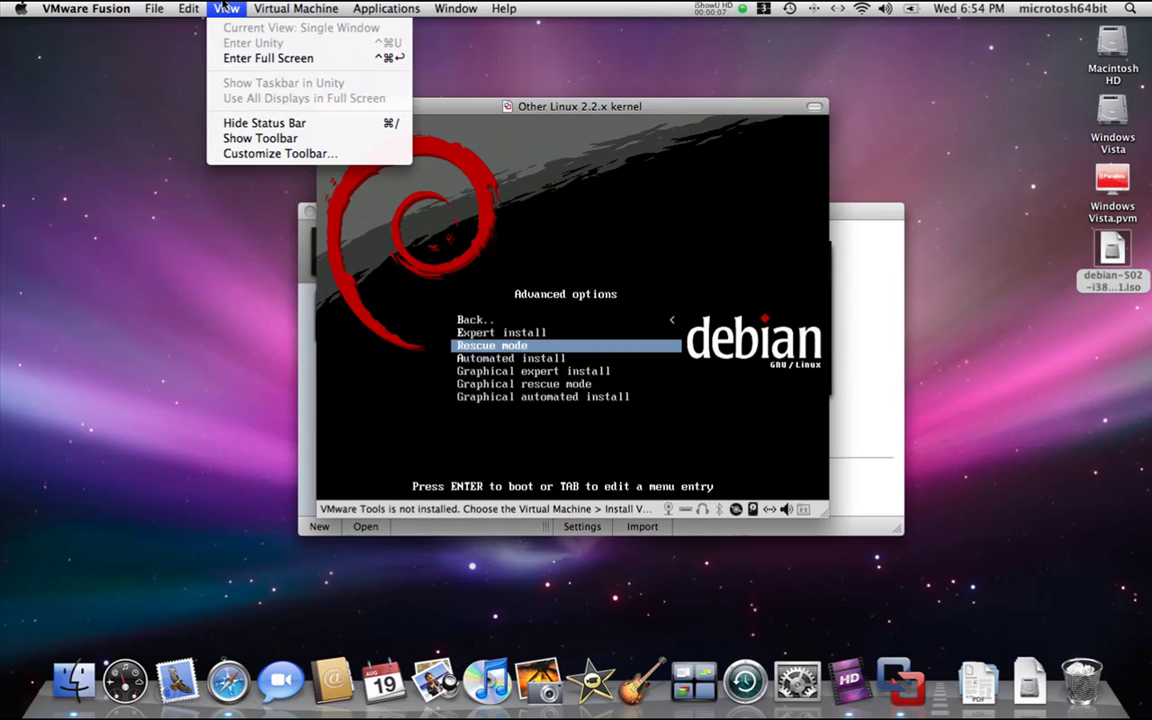
mouse_move(145, 8)
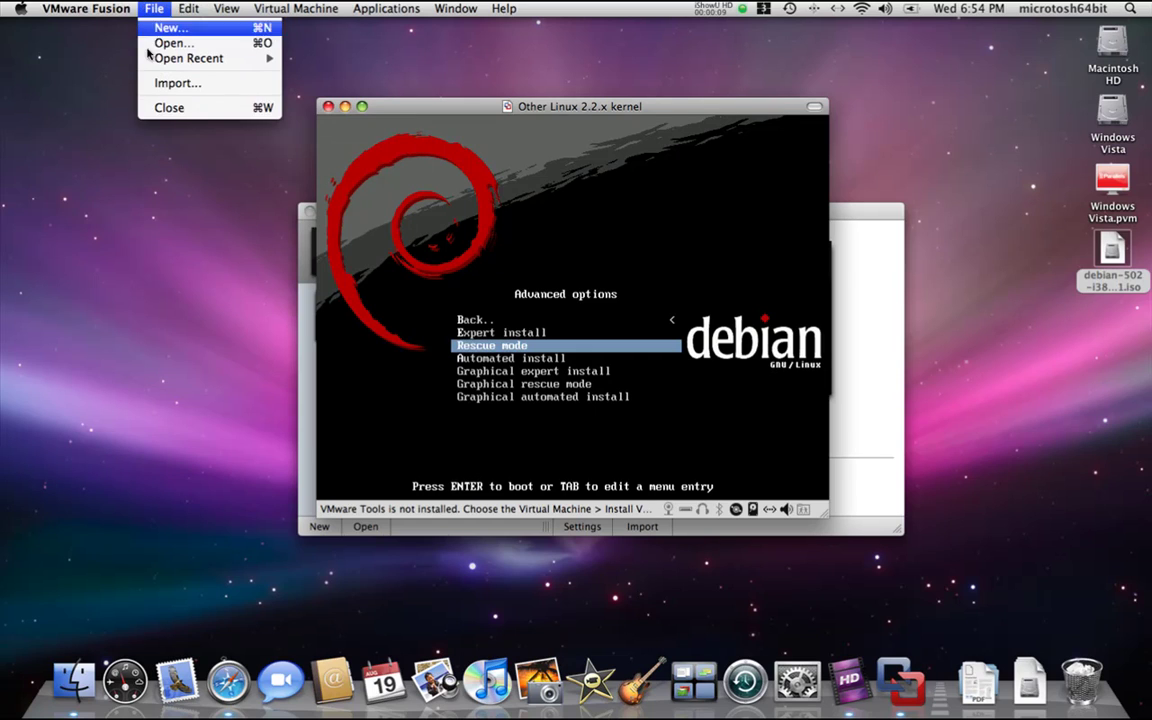
mouse_move(287, 6)
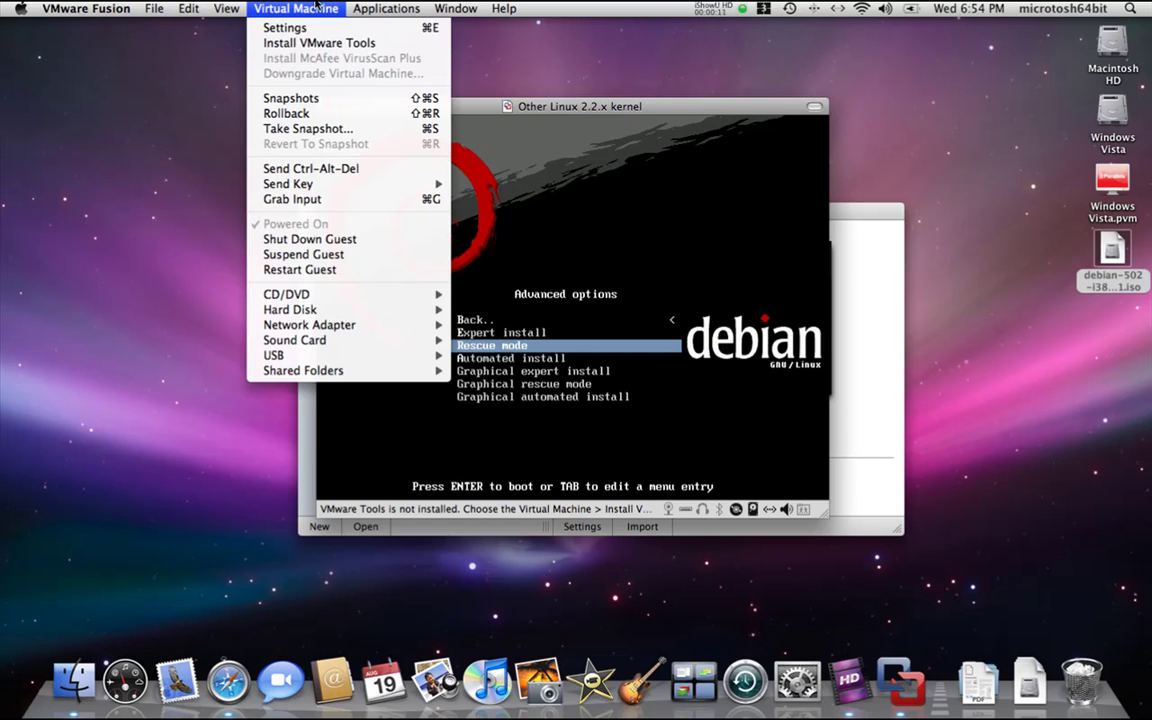
left_click(318, 239)
left_click(688, 233)
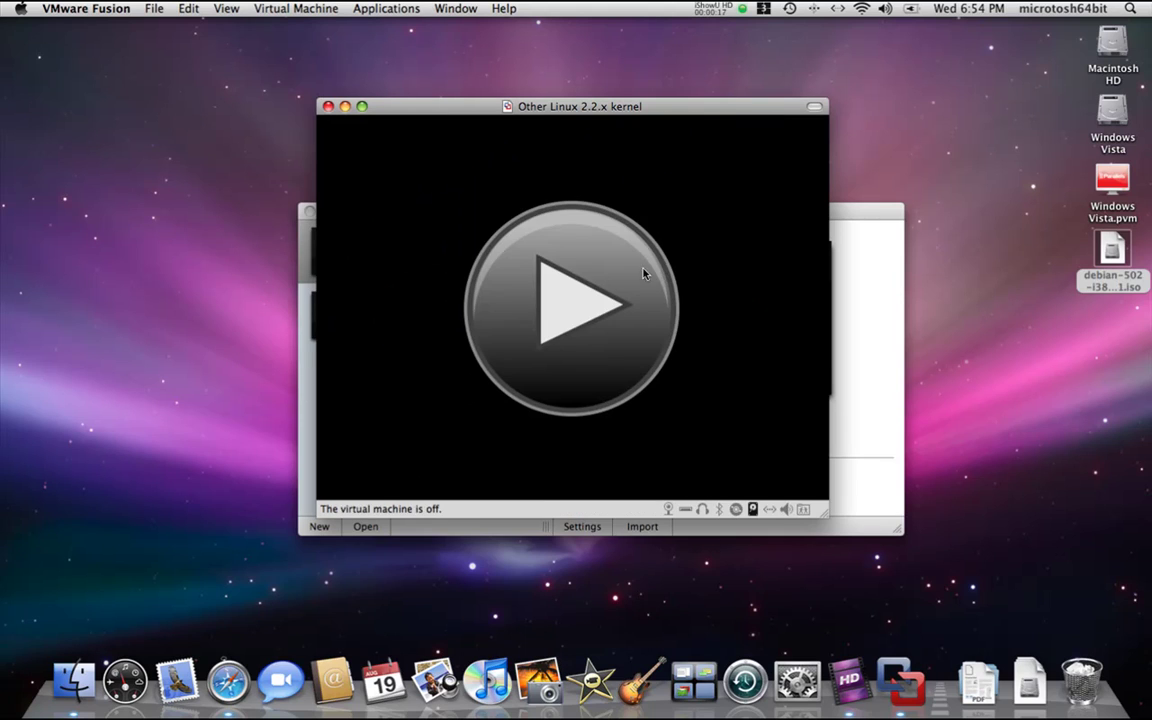
Step: Set the CD/DVD drive to use the Desktop's debian-502-i386-CD-1.iso disk image
left_click(258, 8)
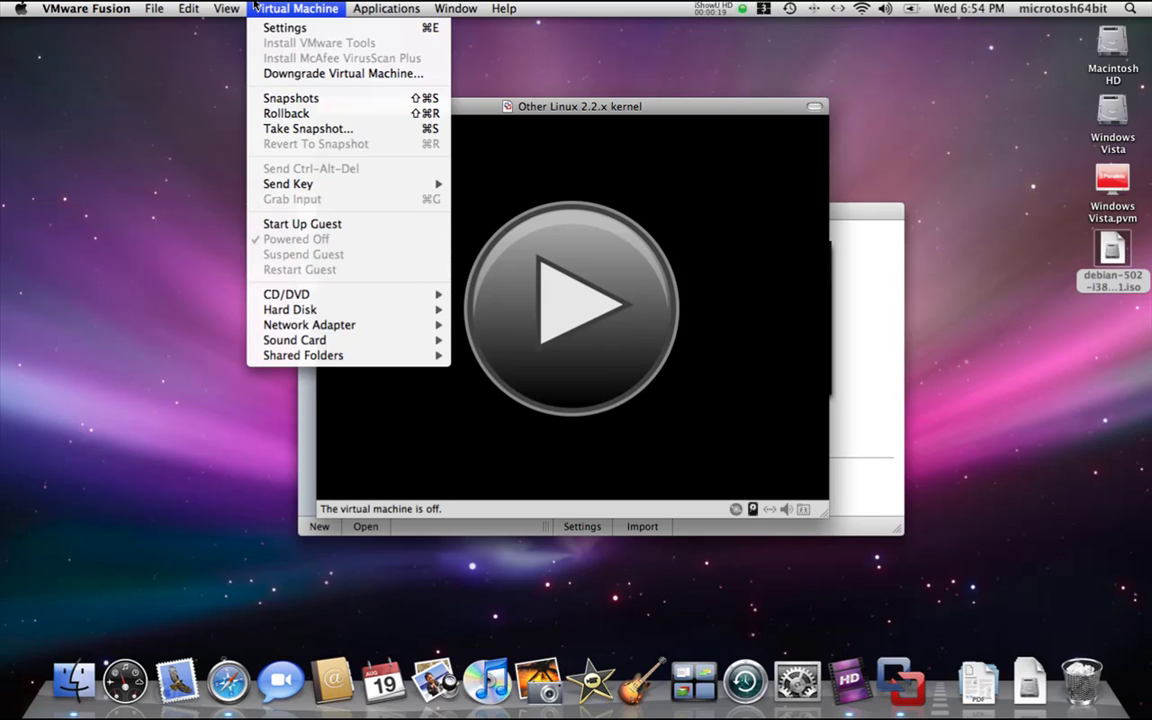
left_click(285, 28)
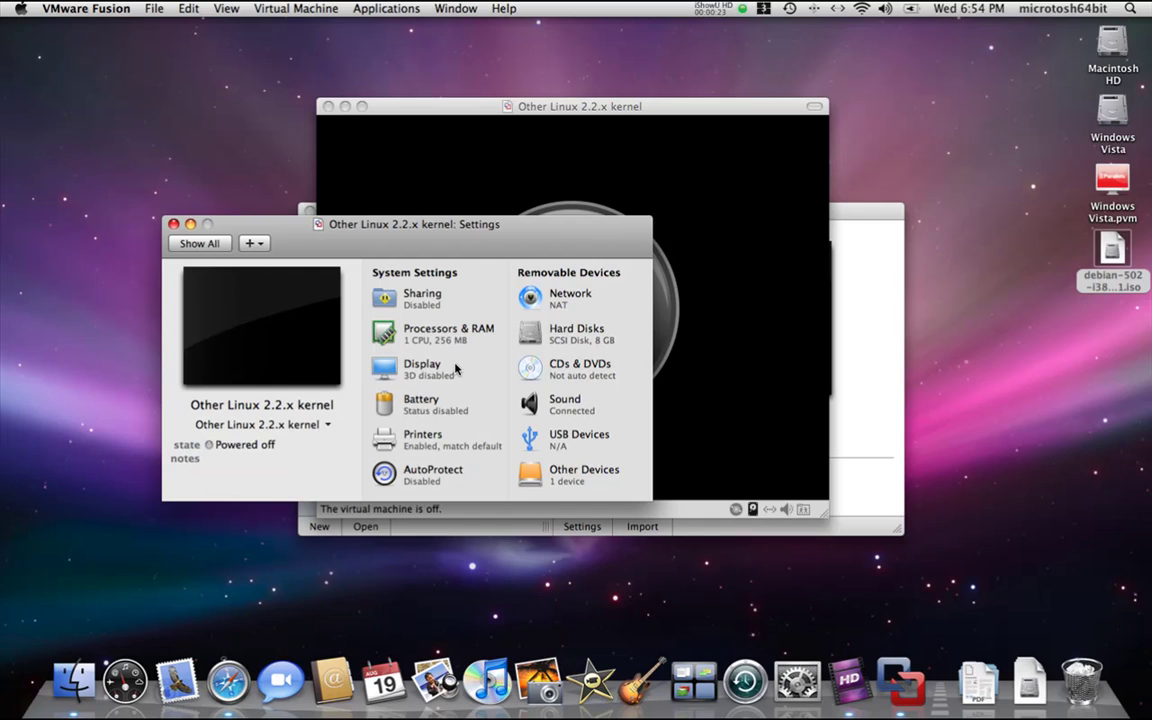
left_click(548, 368)
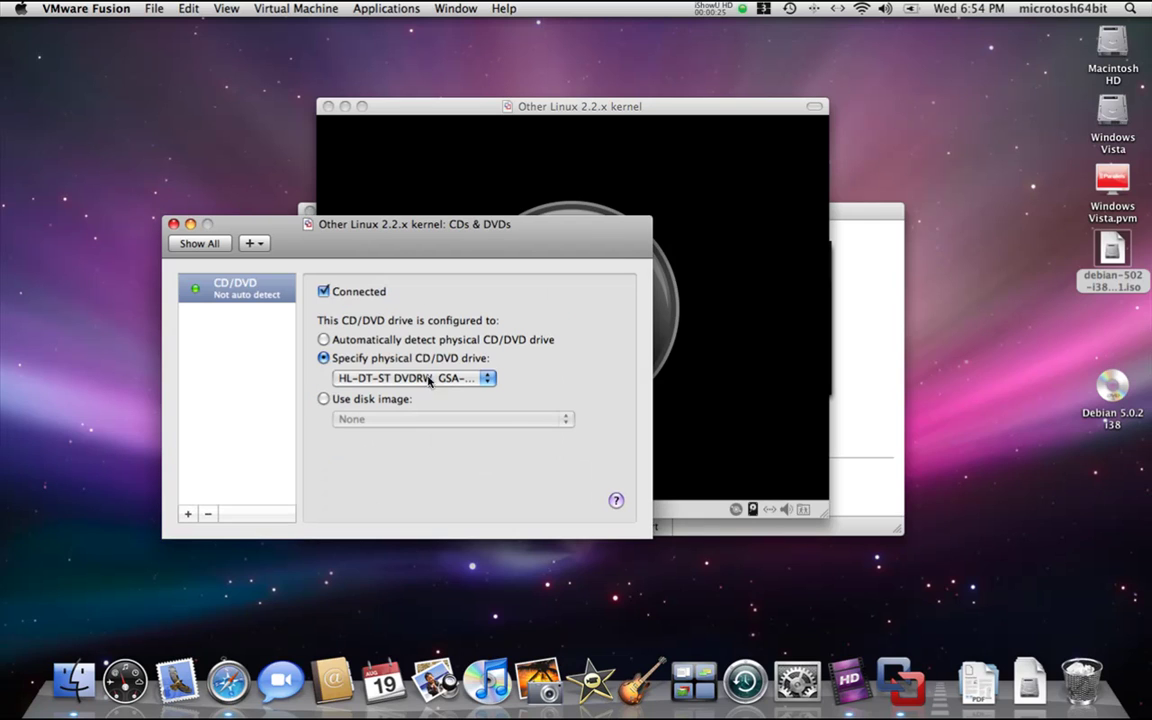
left_click(327, 401)
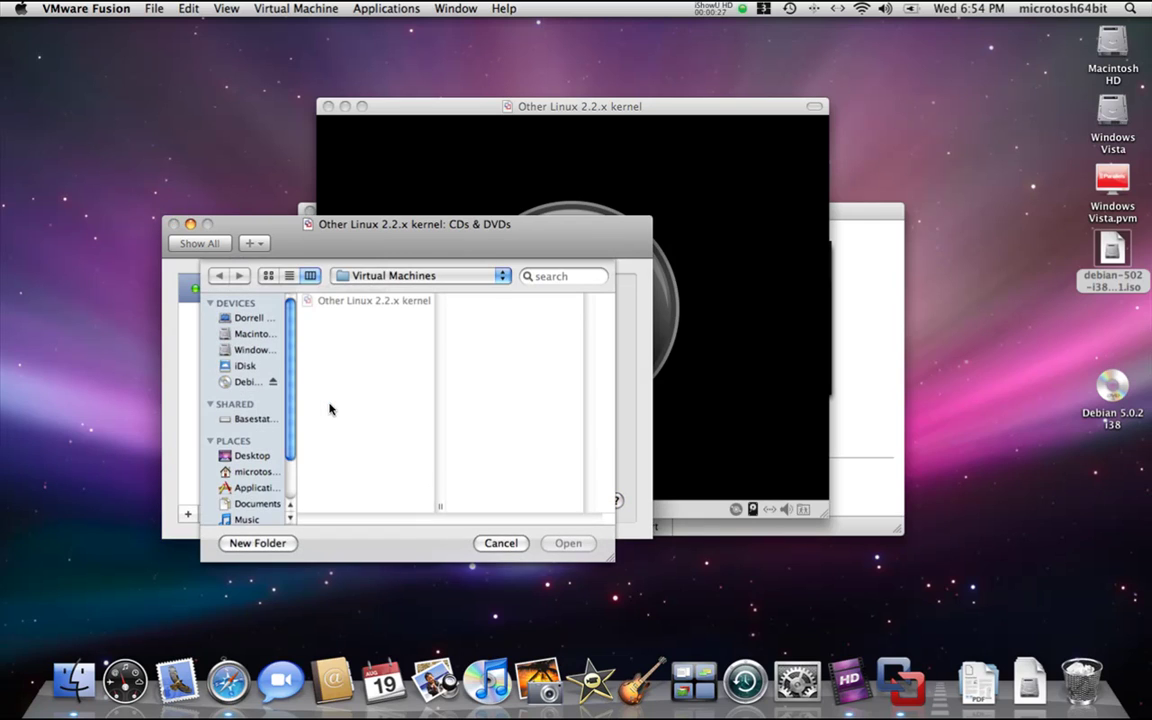
left_click(252, 456)
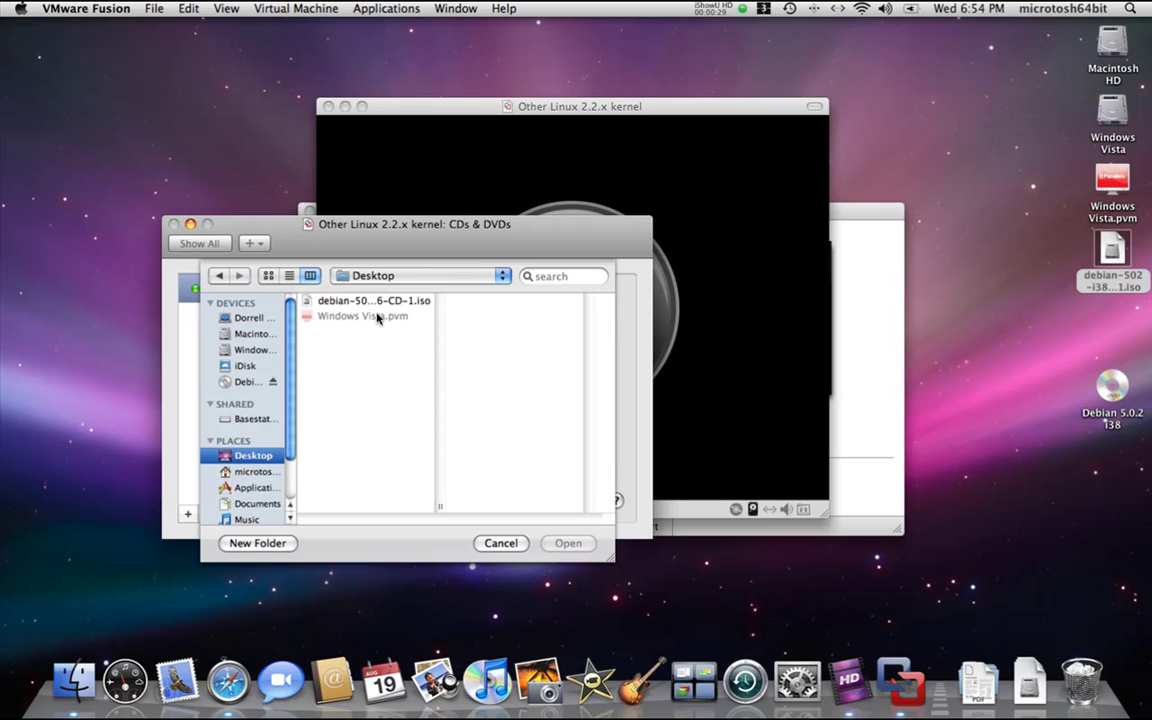
left_click(328, 302)
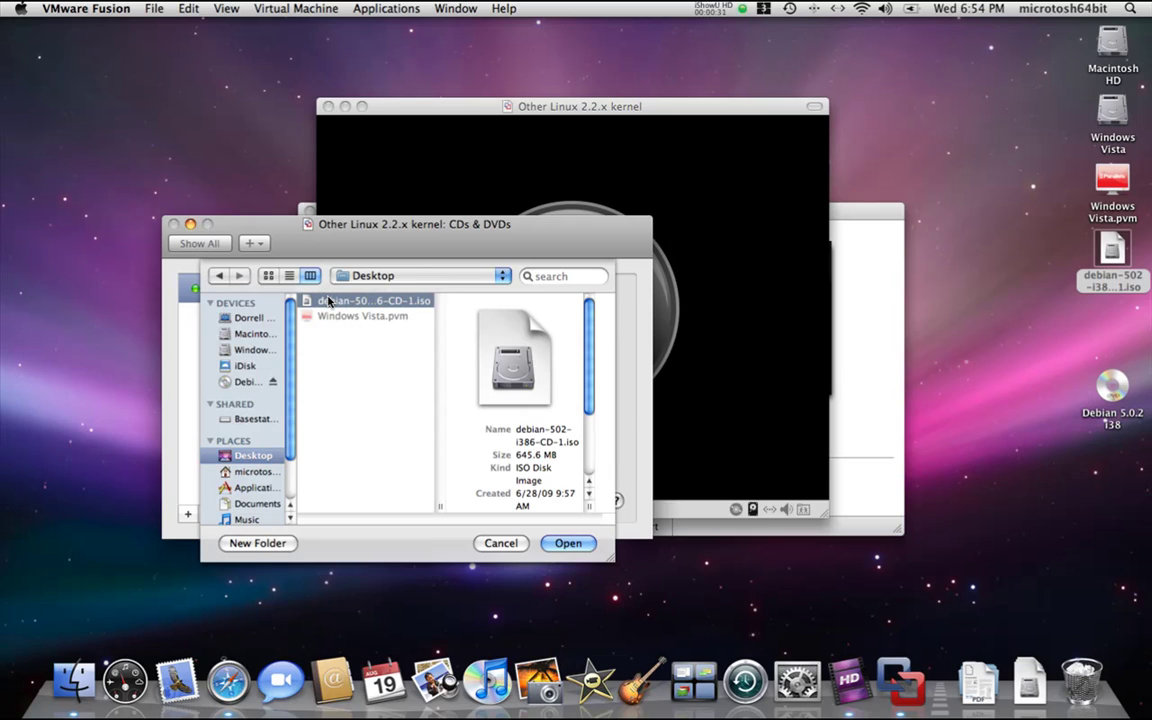
left_click(566, 543)
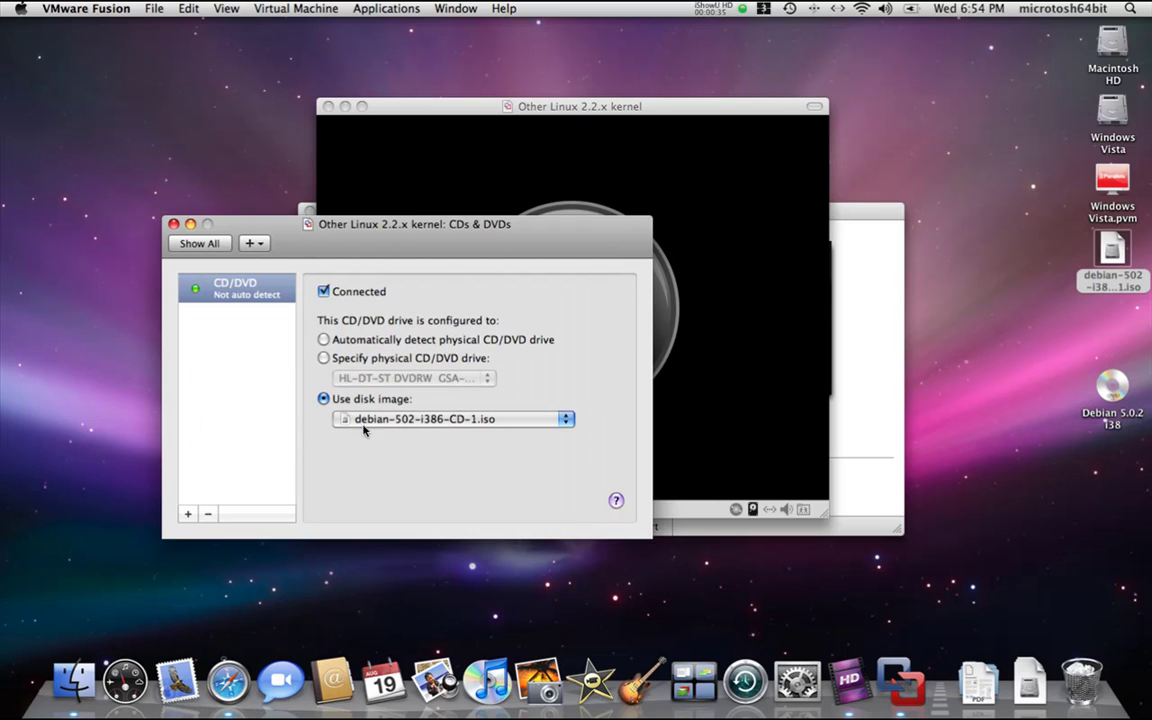
Step: Close the VM settings and power the virtual machine back on
left_click_drag(383, 248, 546, 181)
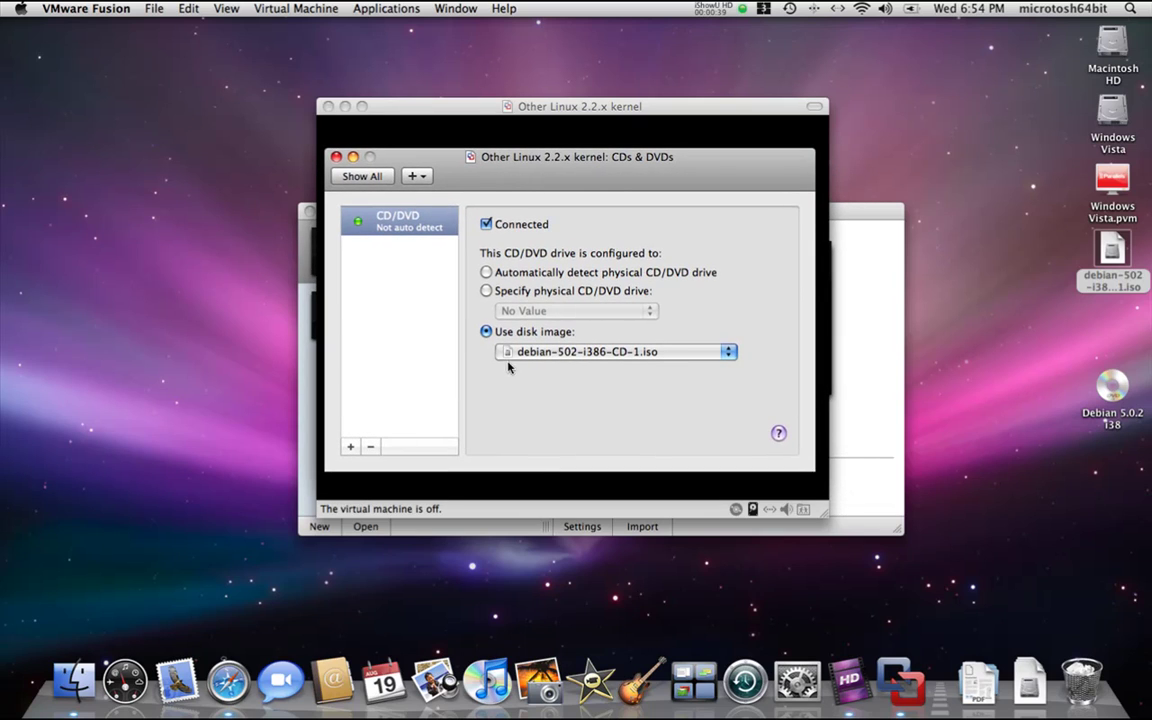
left_click(337, 160)
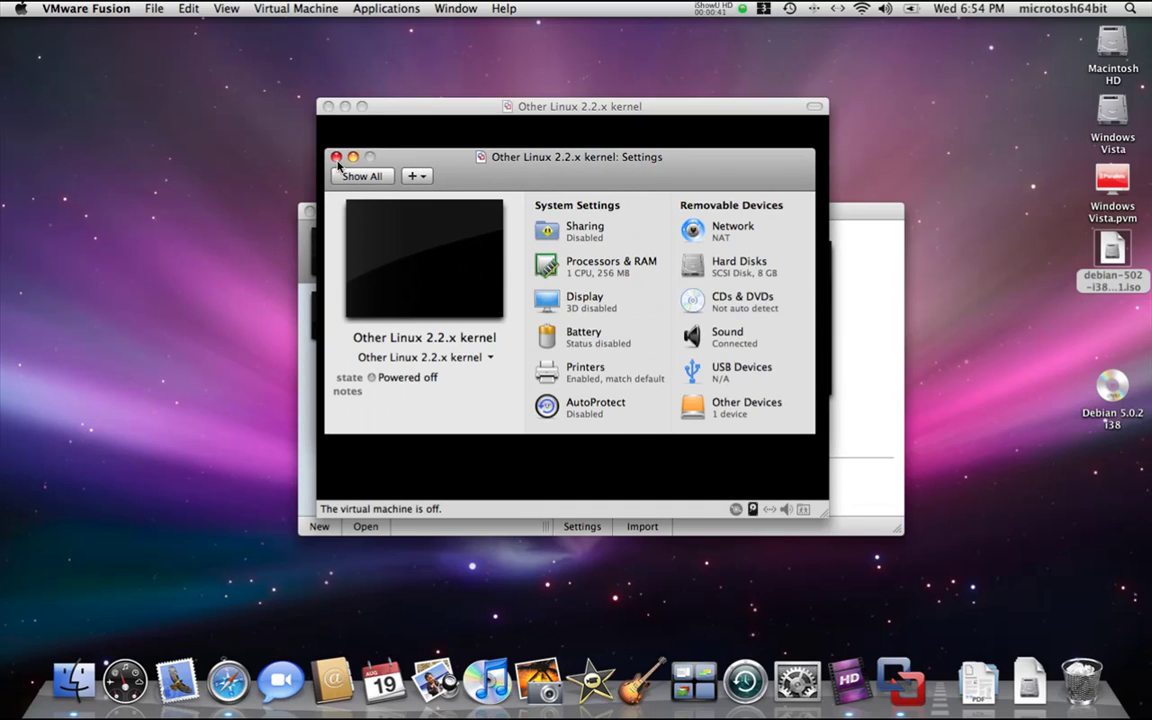
left_click(337, 158)
left_click(552, 285)
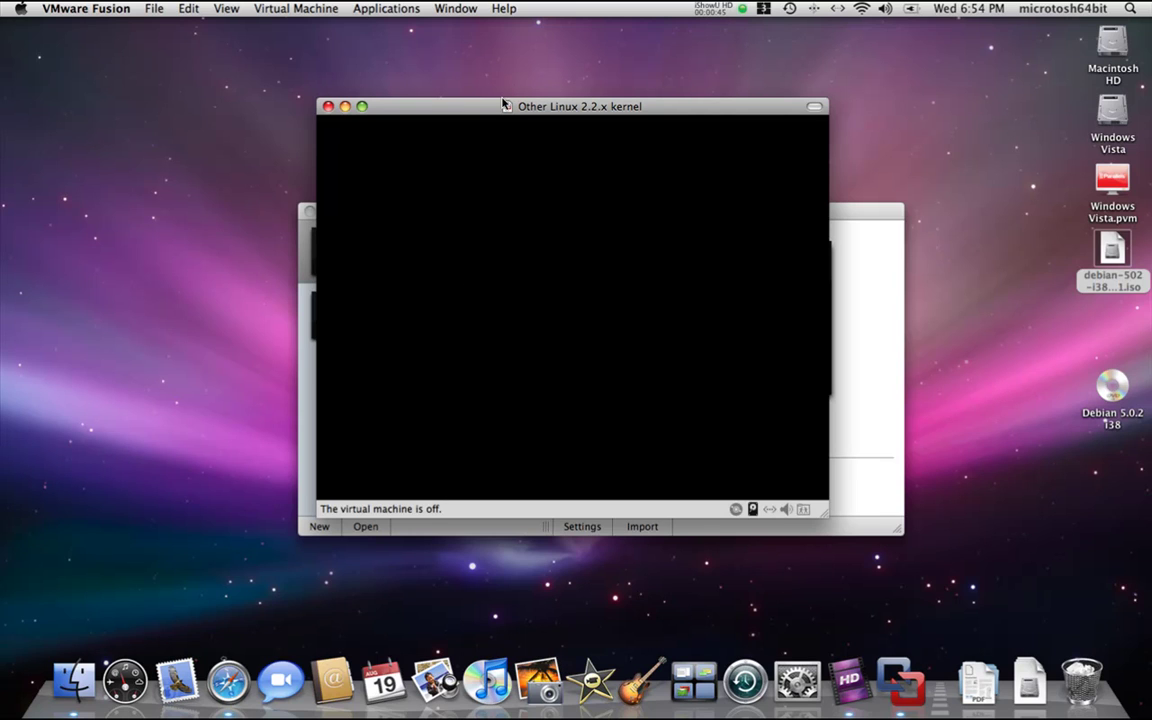
Step: Reposition the booted VM window and shut down the Debian guest, confirming with OK
left_click_drag(503, 106, 599, 354)
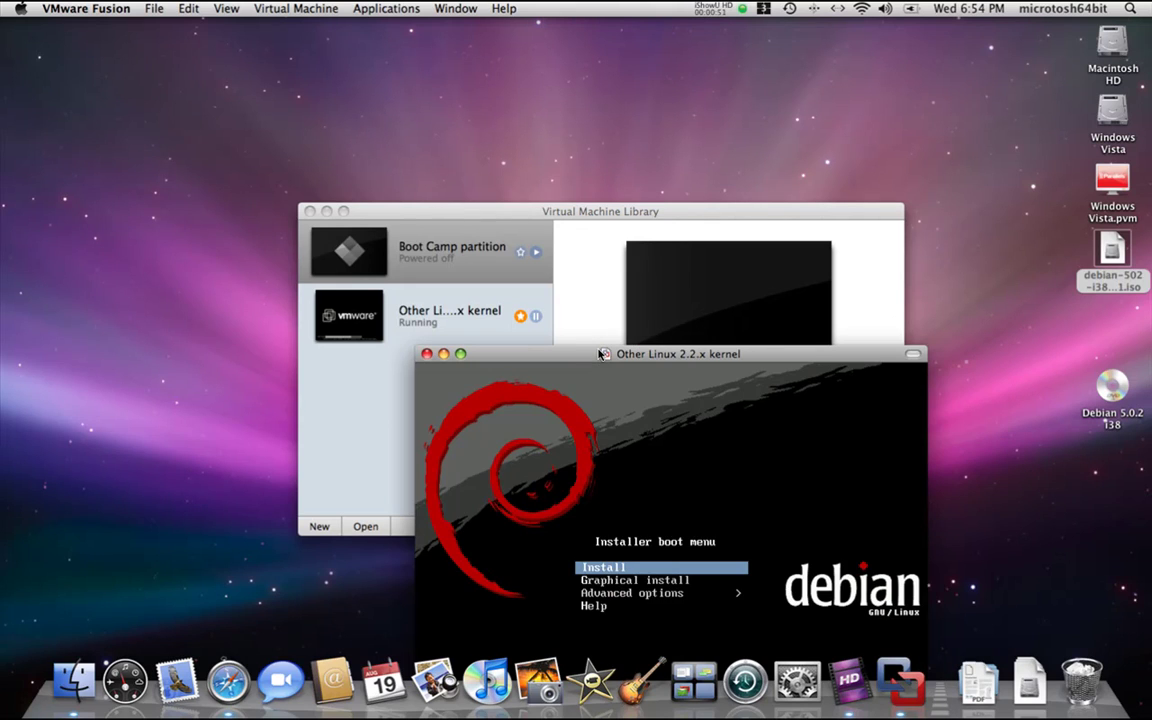
left_click_drag(603, 354, 483, 166)
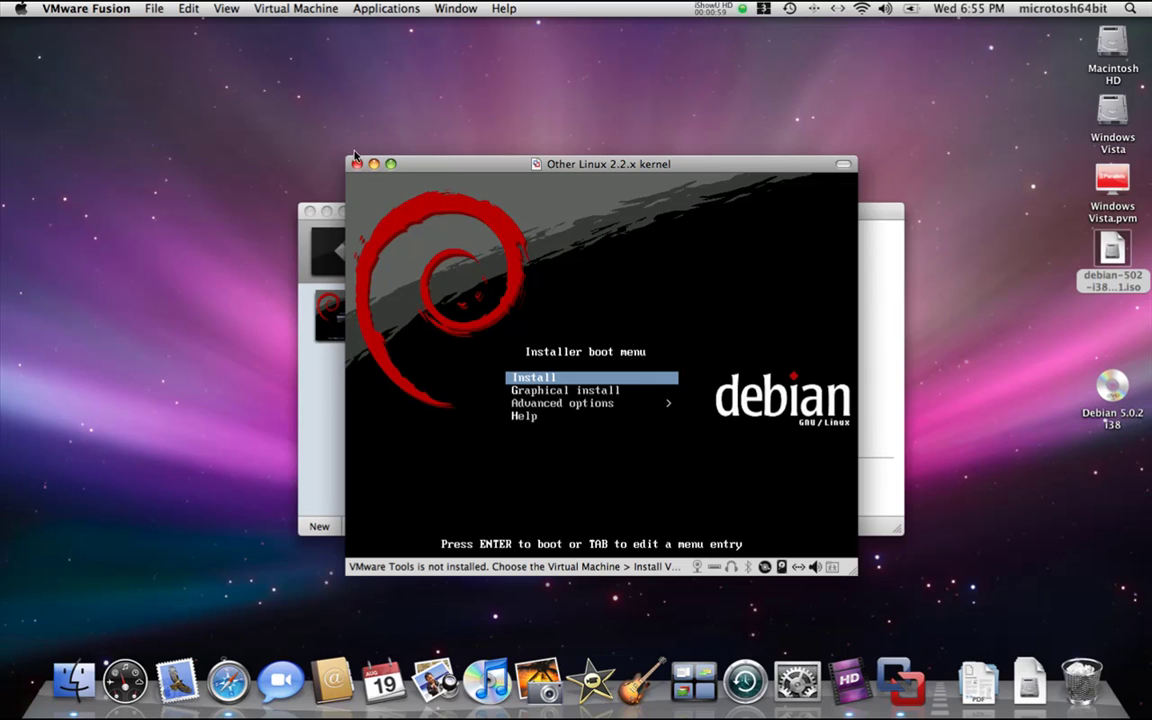
left_click(270, 6)
left_click(320, 239)
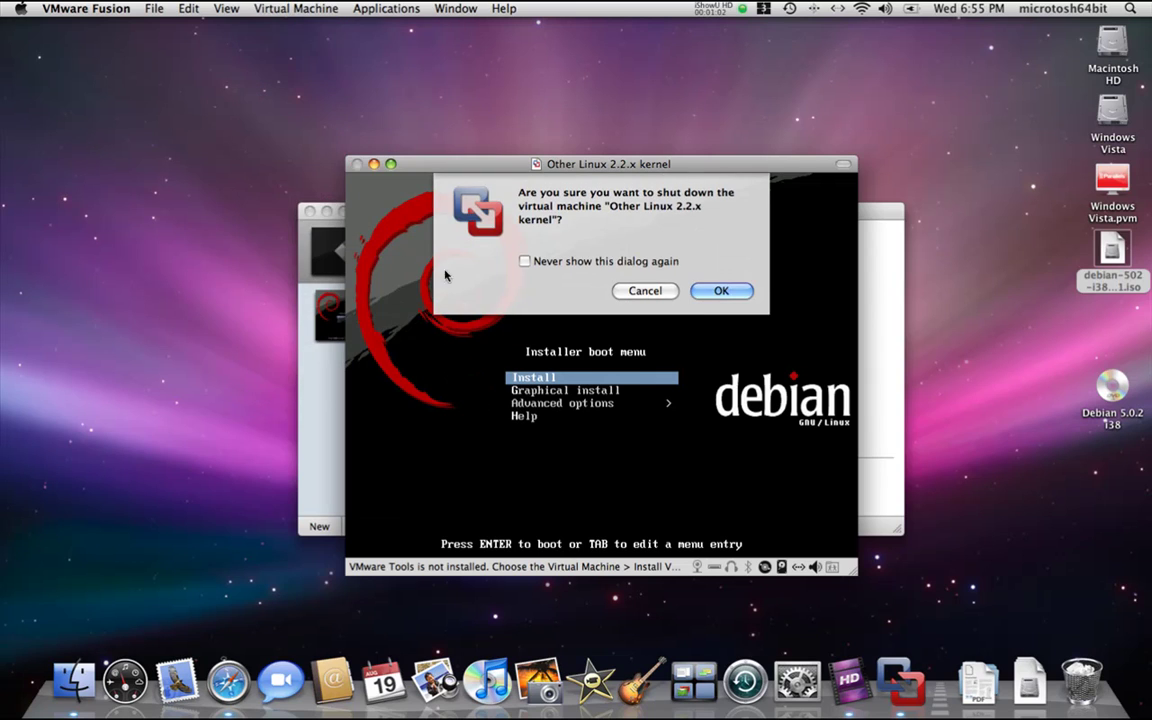
left_click(720, 292)
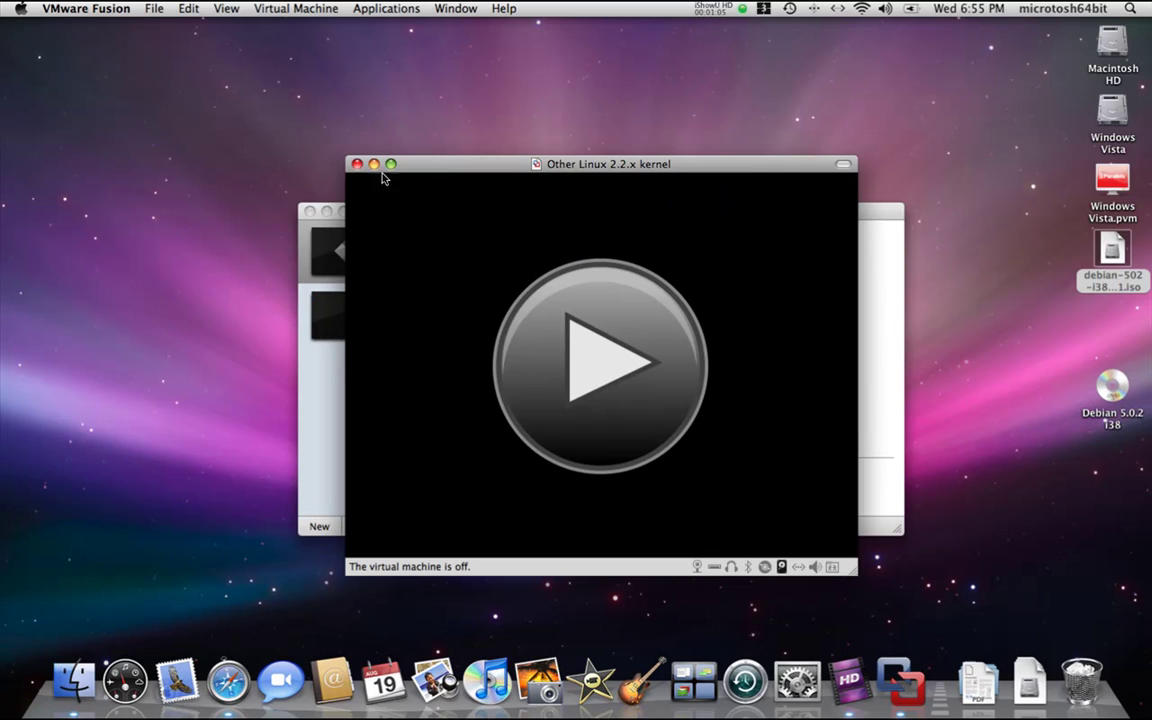
Step: Close the powered-off VM's window to return to the Virtual Machine Library
left_click(92, 7)
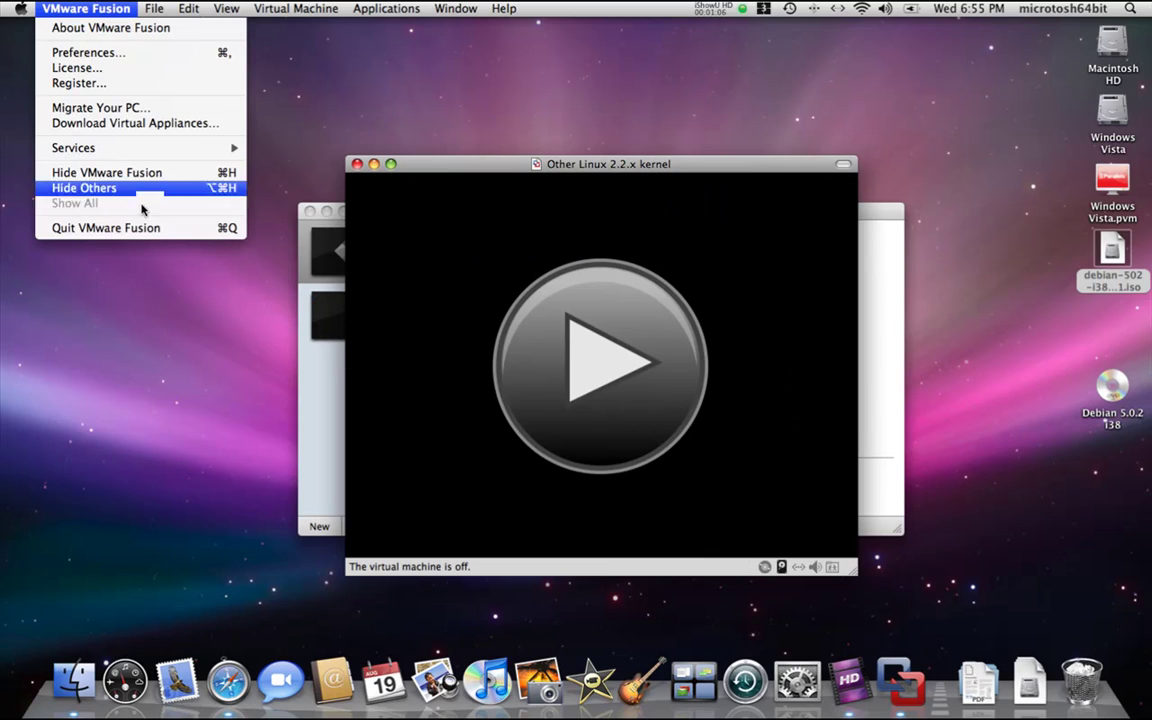
left_click(325, 158)
left_click(357, 163)
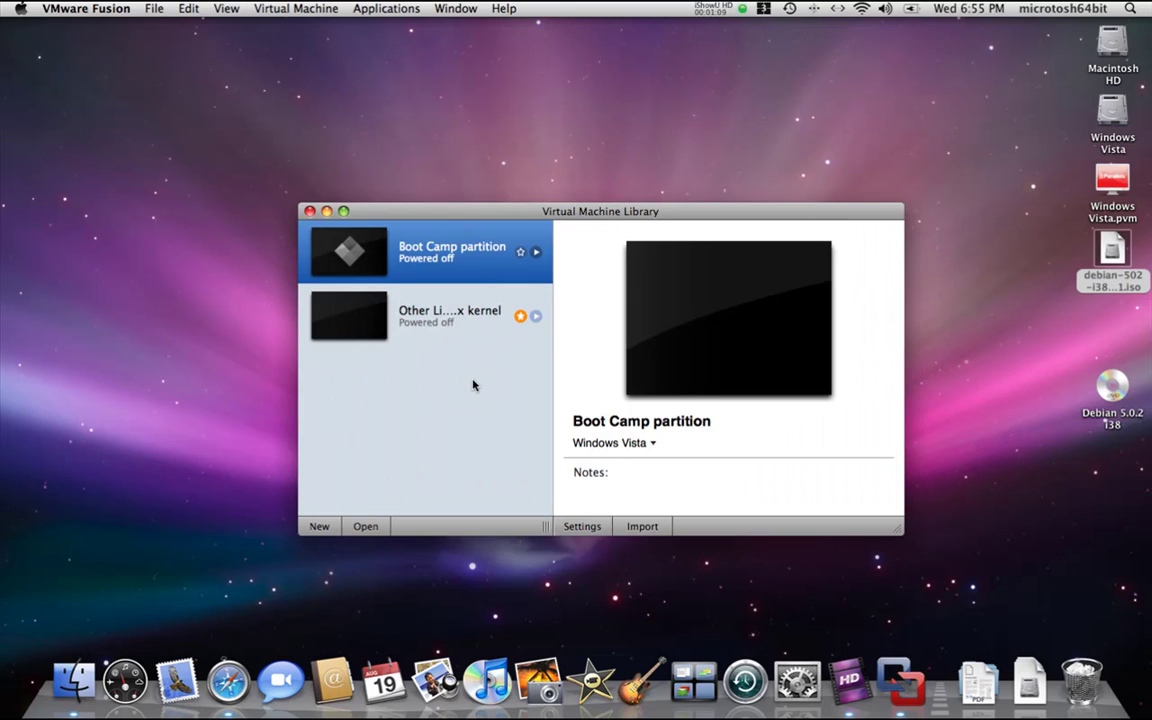
Step: Select the powered-off Other Linux 2.2.x kernel machine and keep the Virtual Machine Library in front
left_click_drag(403, 211, 399, 198)
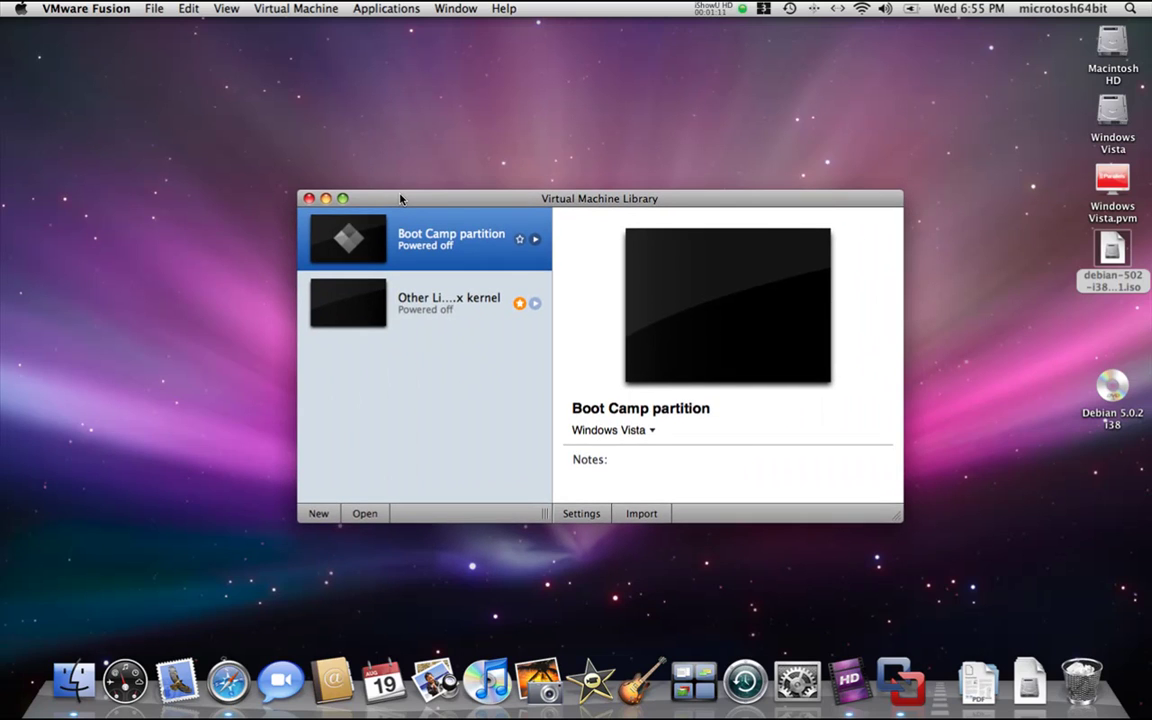
left_click(403, 290)
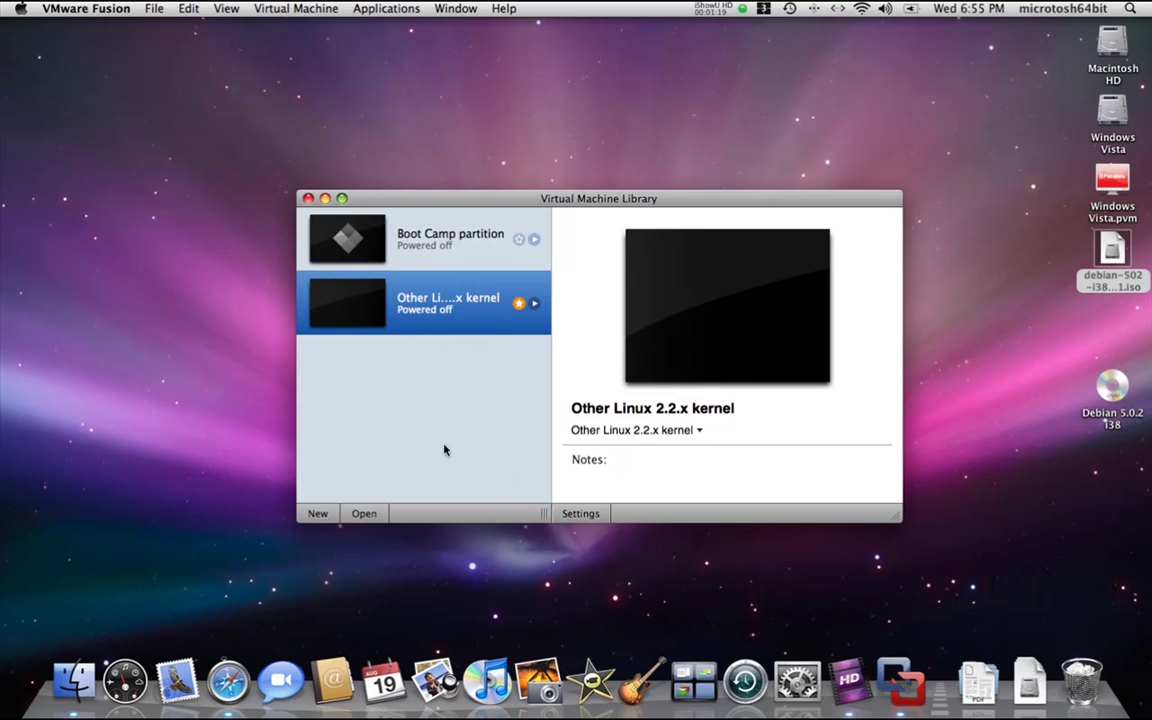
right_click(1110, 248)
key("Escape")
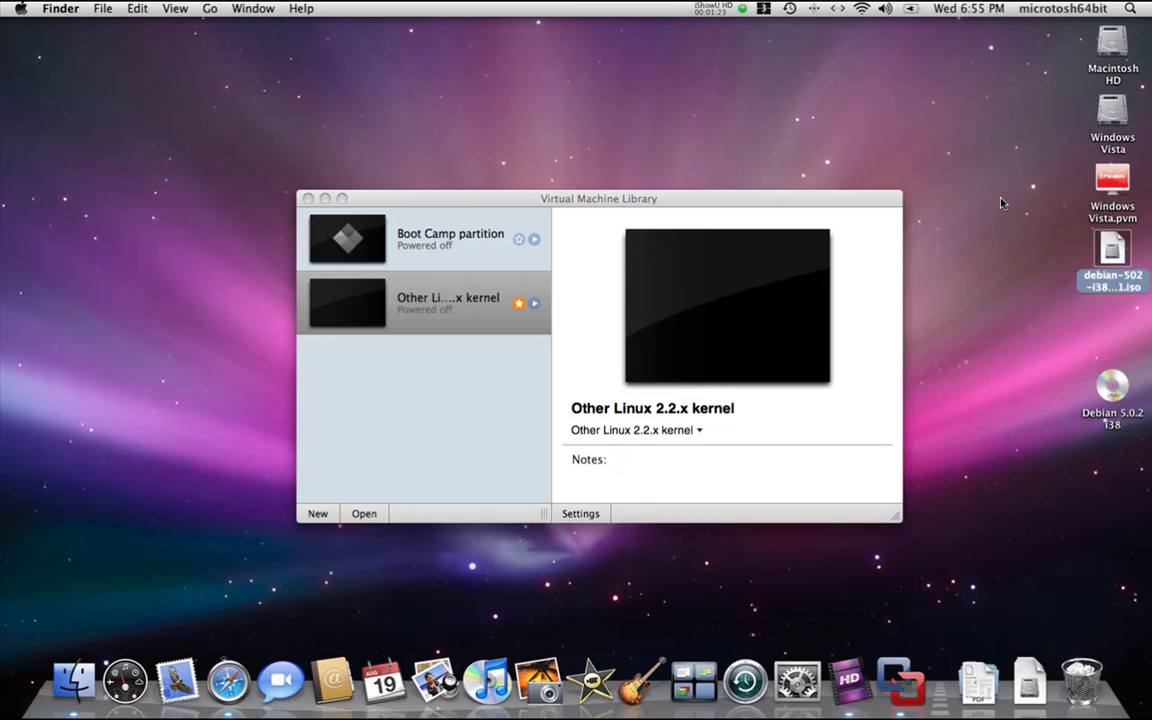
left_click(763, 200)
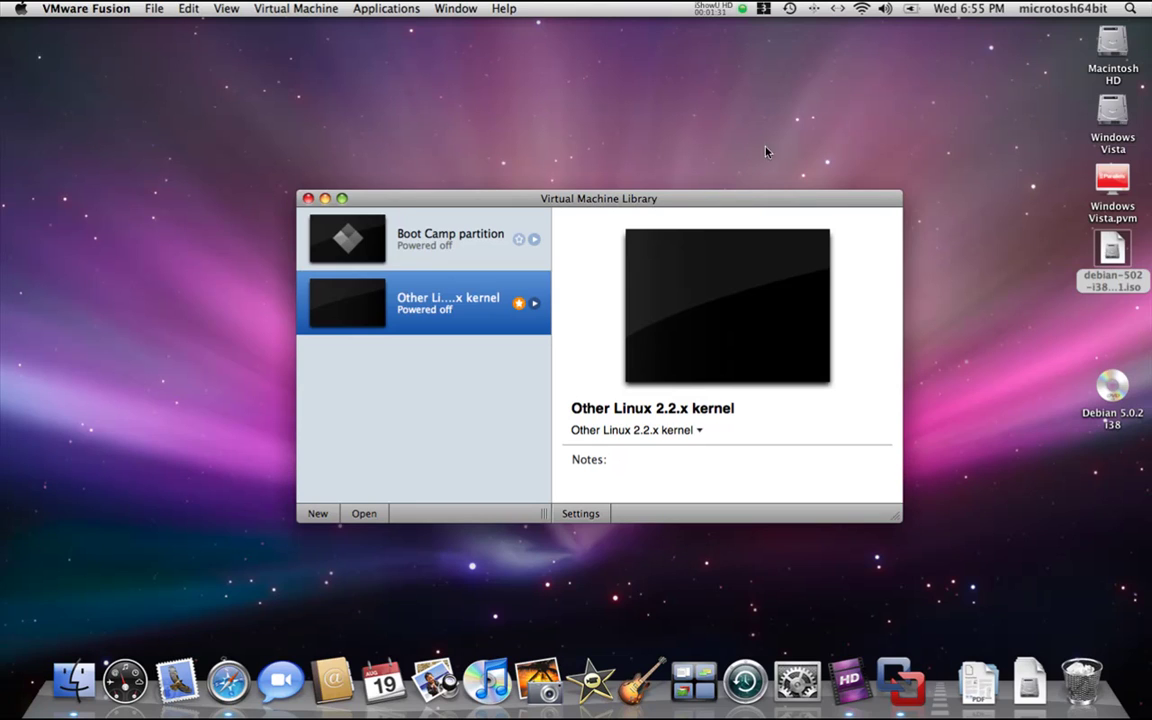